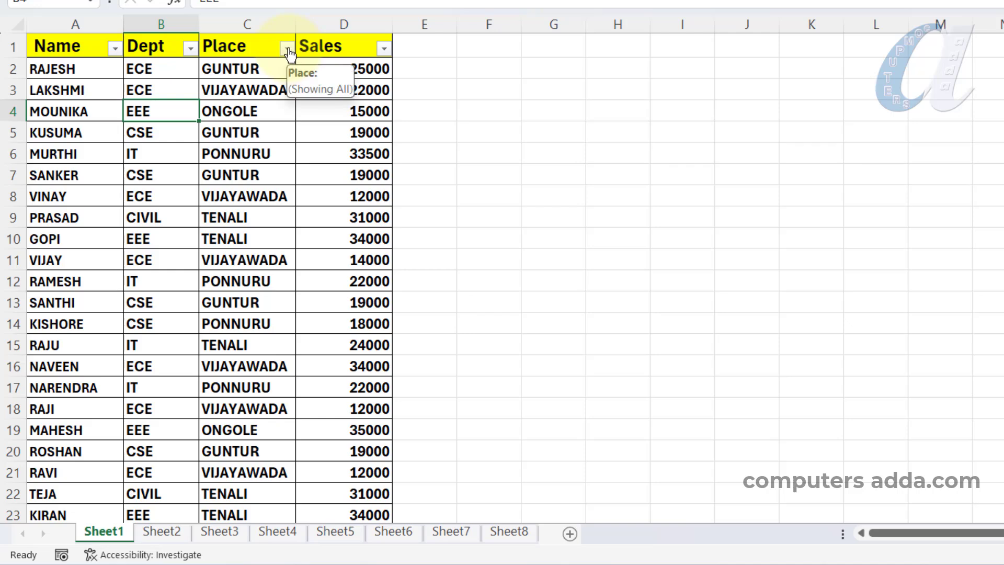
{"action": "left_click", "coordinate": [287, 48]}
{"action": "left_click", "coordinate": [94, 261]}
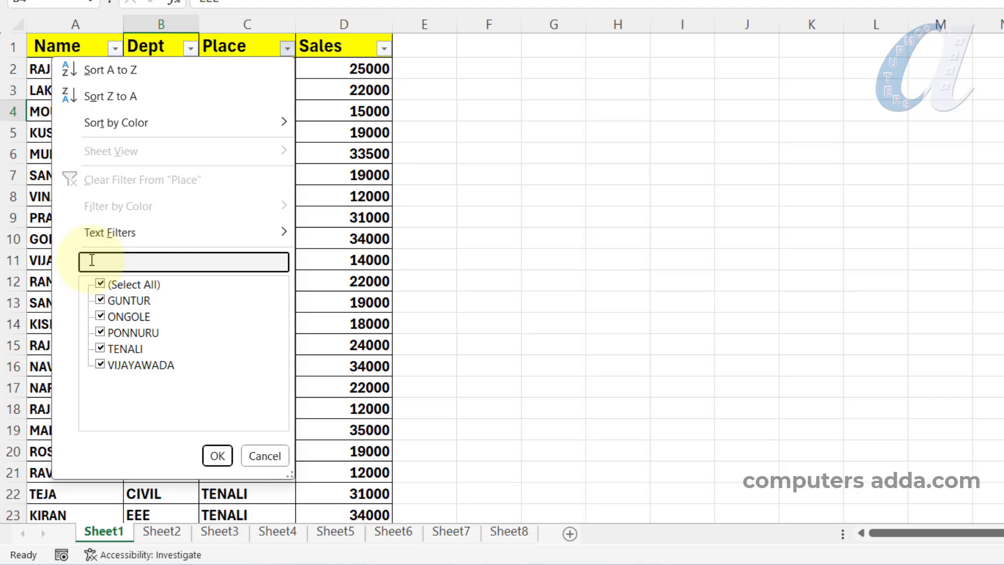
{"action": "left_click", "coordinate": [506, 219]}
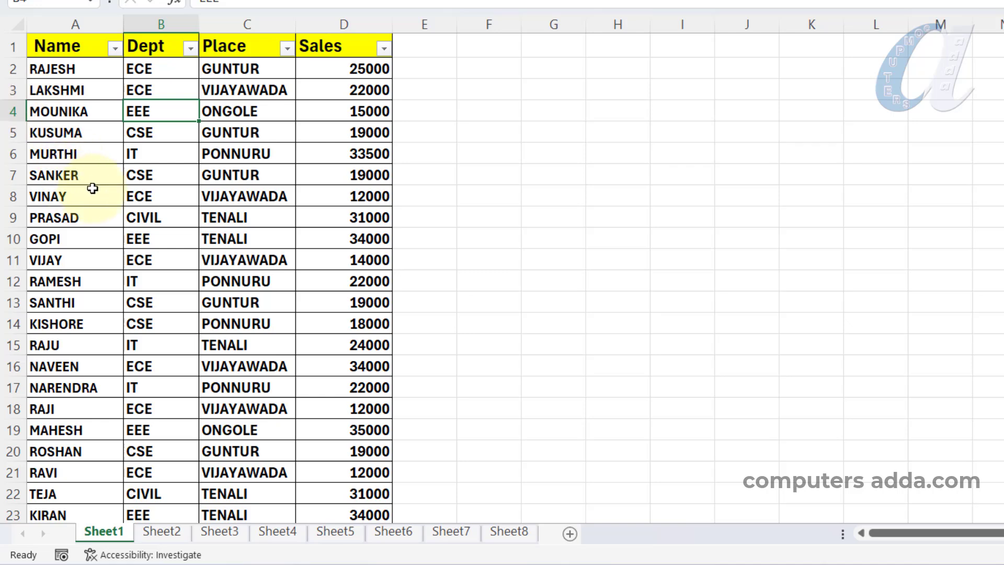
Filter the Place column to the GUNTUR records by searching its filter list for "gun"
{"action": "left_click", "coordinate": [255, 23]}
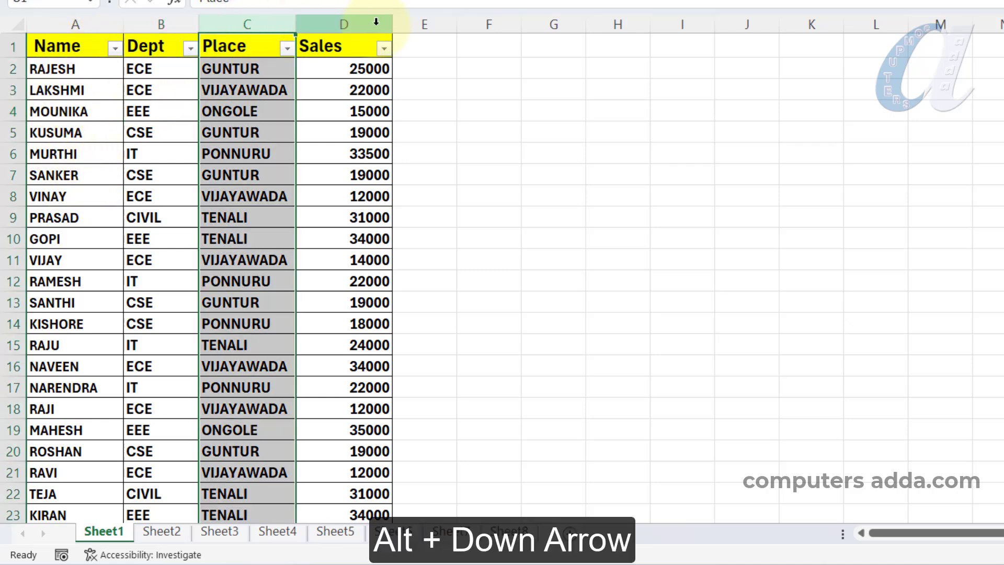
{"action": "key", "text": "alt+Down"}
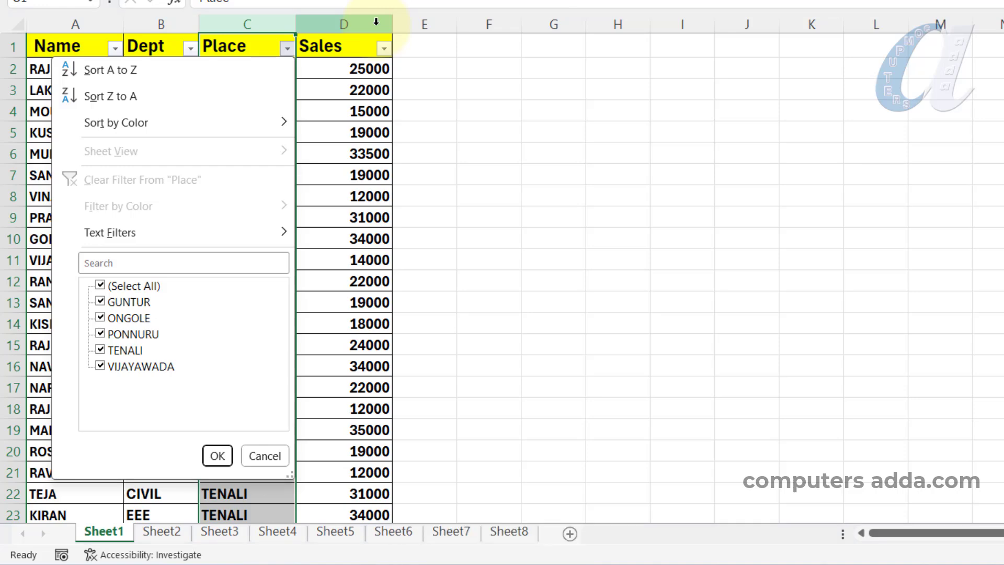
{"action": "key", "text": "Down"}
{"action": "key", "text": "Down"}
{"action": "key", "text": "Down"}
{"action": "key", "text": "Down"}
{"action": "key", "text": "Down"}
{"action": "key", "text": "Down"}
{"action": "key", "text": "Down"}
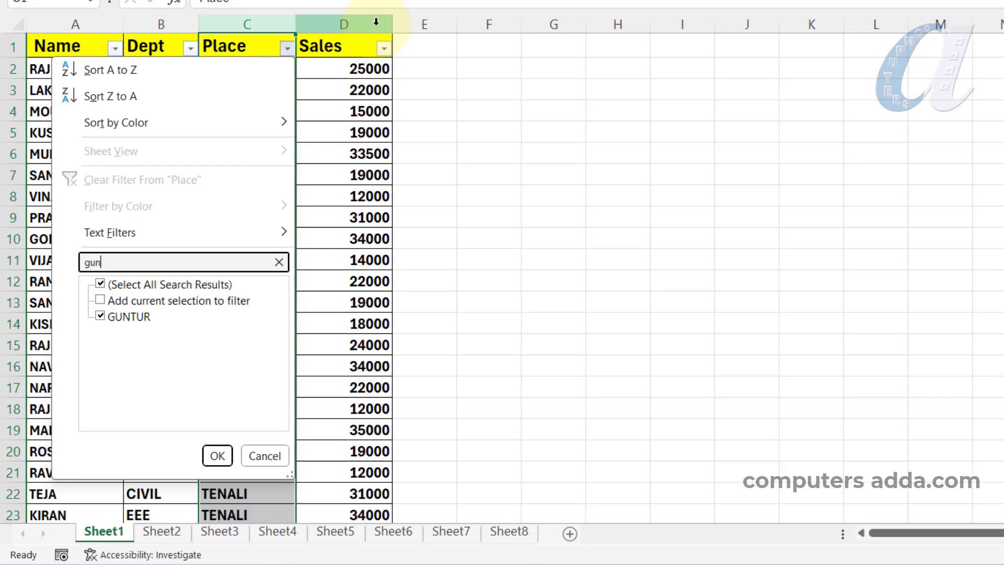
{"action": "key", "text": "Return"}
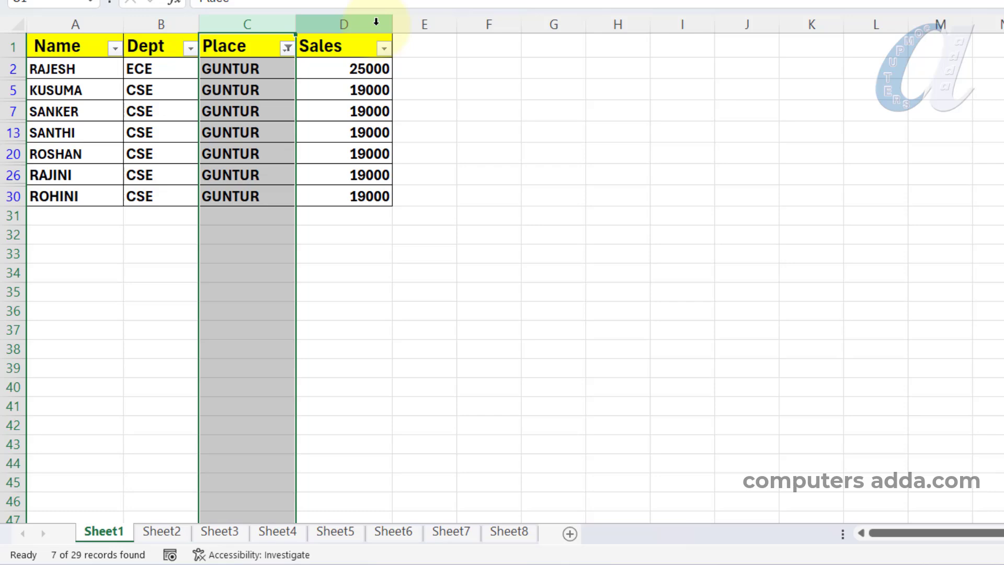
Restore all records by selecting every place again in the Place column's filter
{"action": "left_click", "coordinate": [288, 49]}
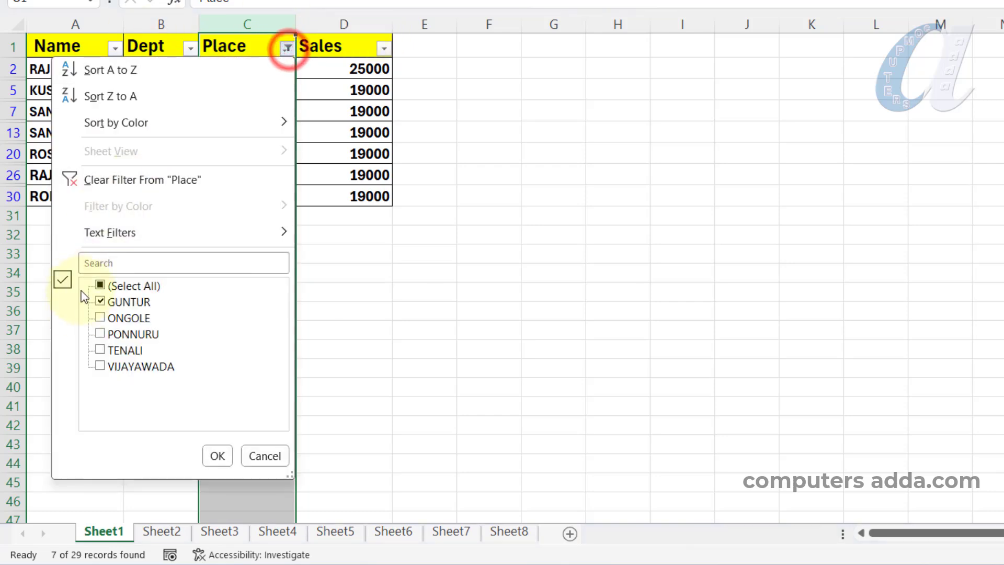
{"action": "left_click", "coordinate": [99, 286]}
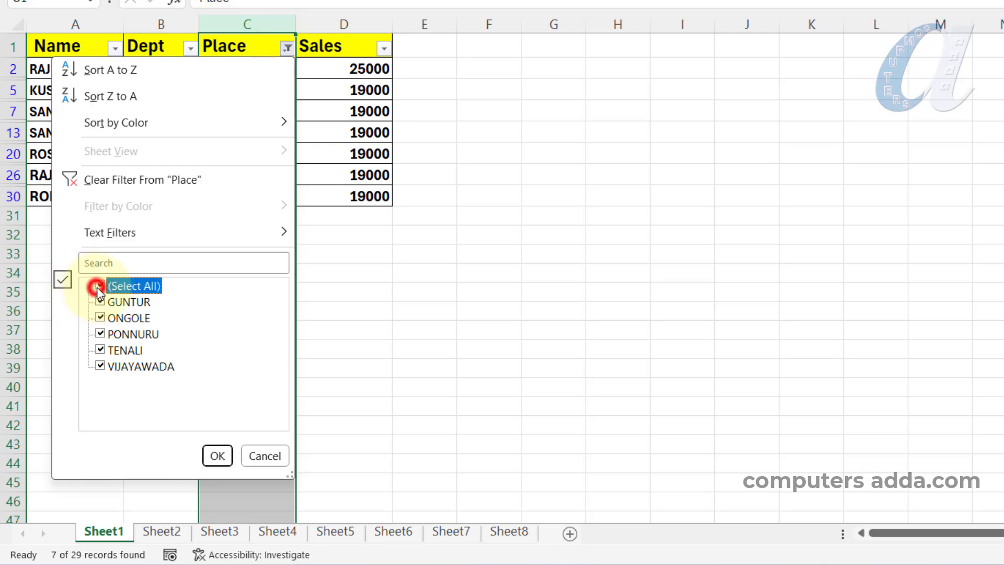
{"action": "left_click", "coordinate": [218, 456]}
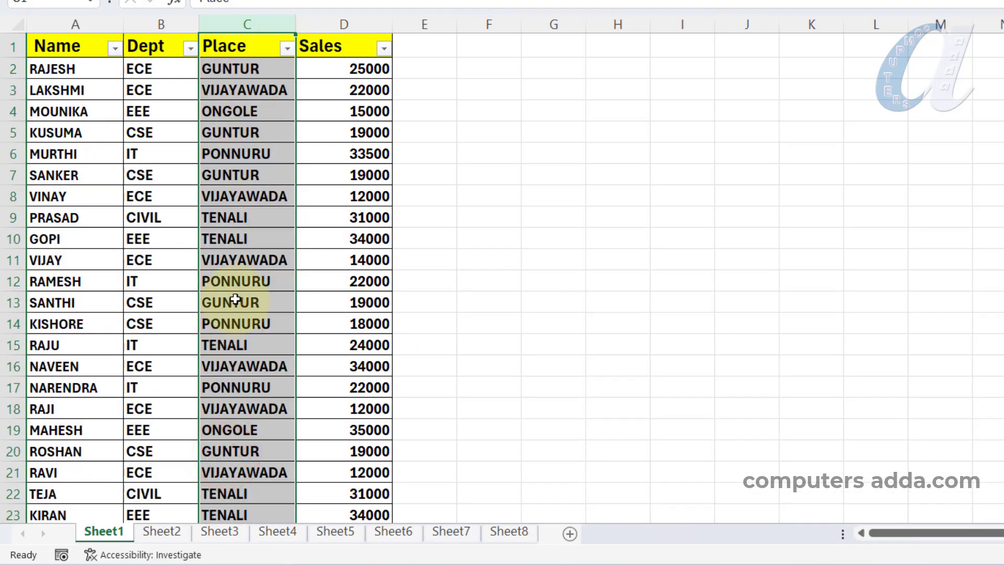
{"action": "left_click", "coordinate": [231, 301]}
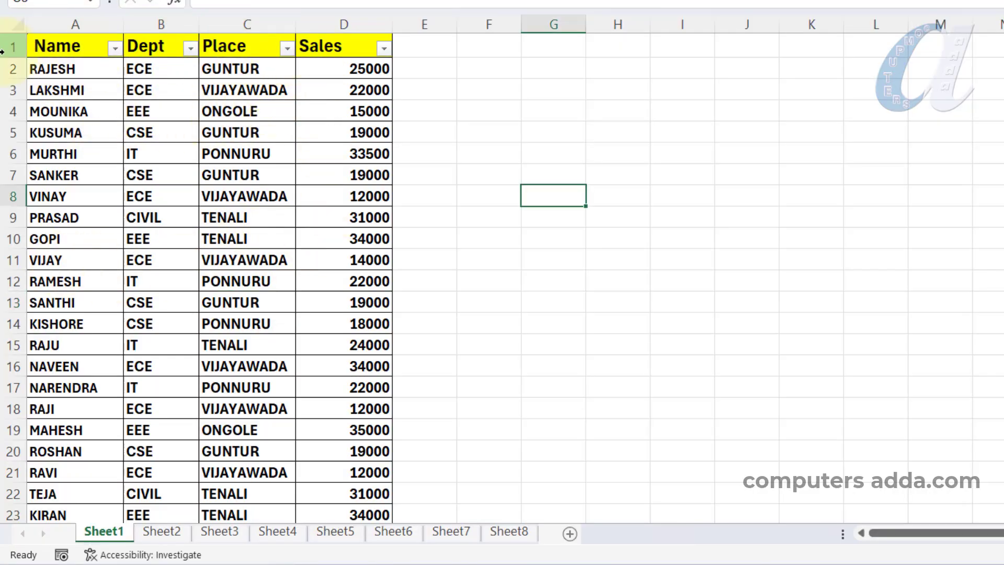
Filter the Place column to TENALI using the filter search "ten", and clear that filter again
{"action": "left_click", "coordinate": [253, 23]}
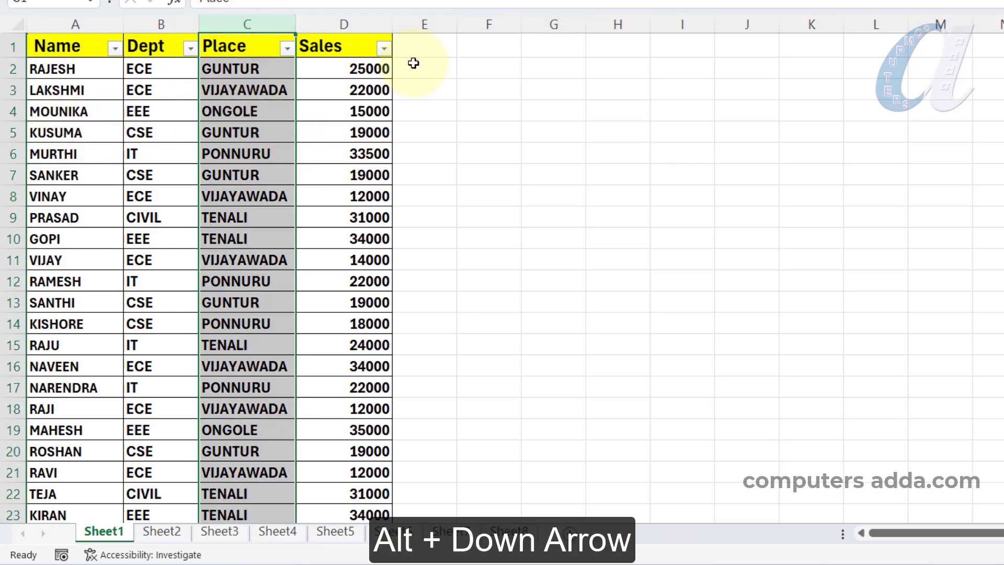
{"action": "key", "text": "alt+Down"}
{"action": "key", "text": "e"}
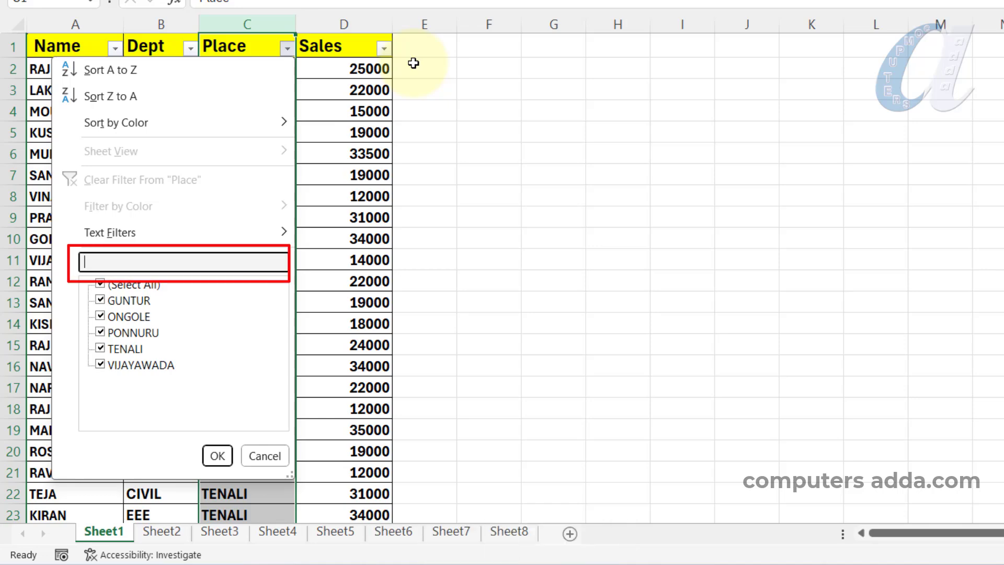
{"action": "type", "text": "ten"}
{"action": "key", "text": "Return"}
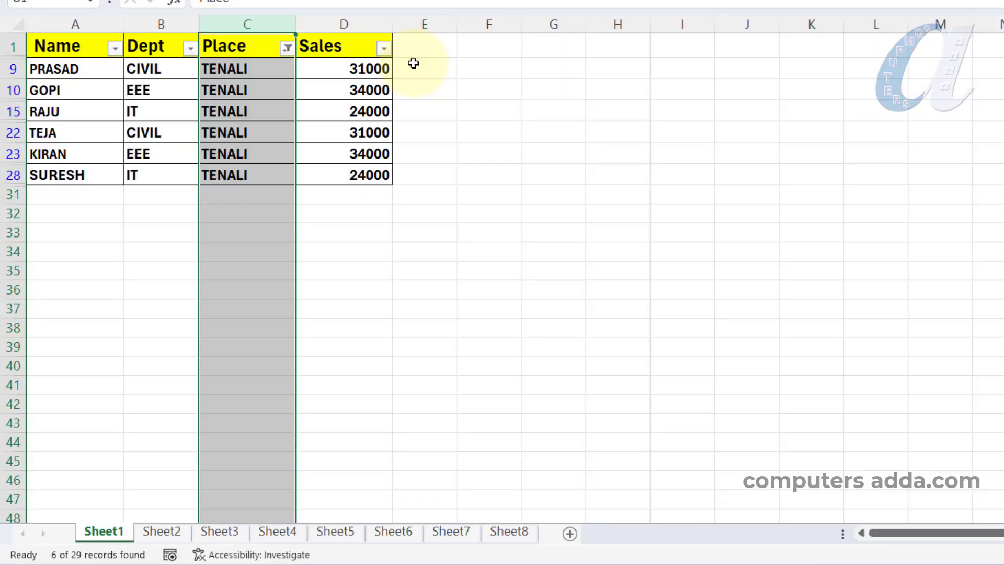
{"action": "key", "text": "alt+Down"}
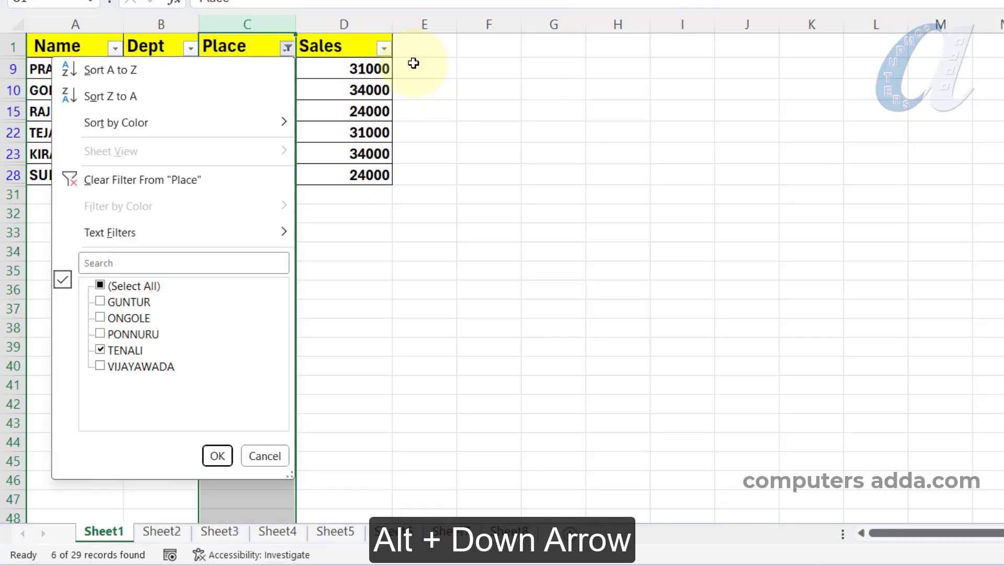
{"action": "key", "text": "c"}
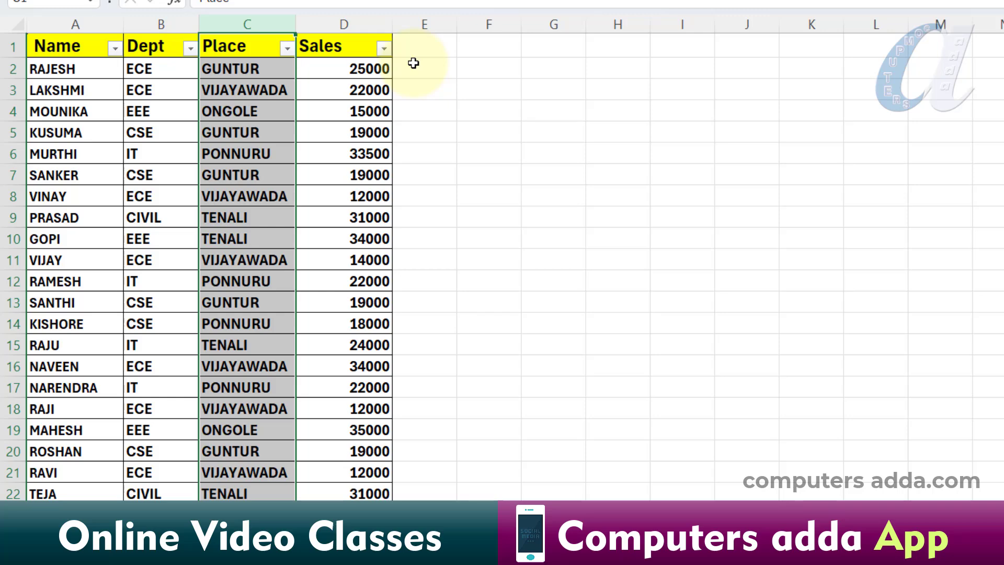
Filter the Place column to the PONNURU records through the filter search, and clear the Place filter
{"action": "key", "text": "alt+Down"}
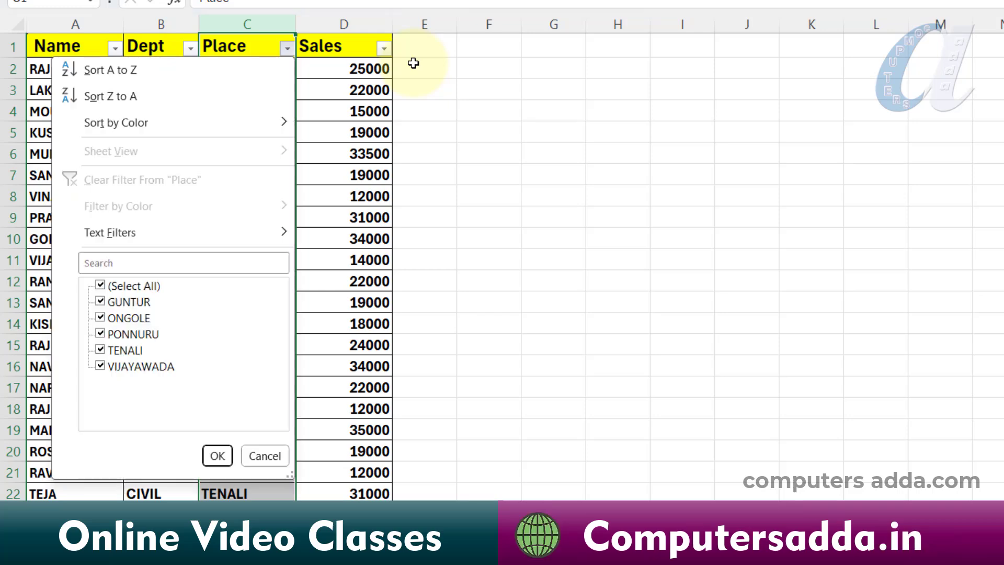
{"action": "key", "text": "Down"}
{"action": "key", "text": "Down"}
{"action": "key", "text": "Down"}
{"action": "key", "text": "Down"}
{"action": "key", "text": "Down"}
{"action": "key", "text": "Down"}
{"action": "key", "text": "Up"}
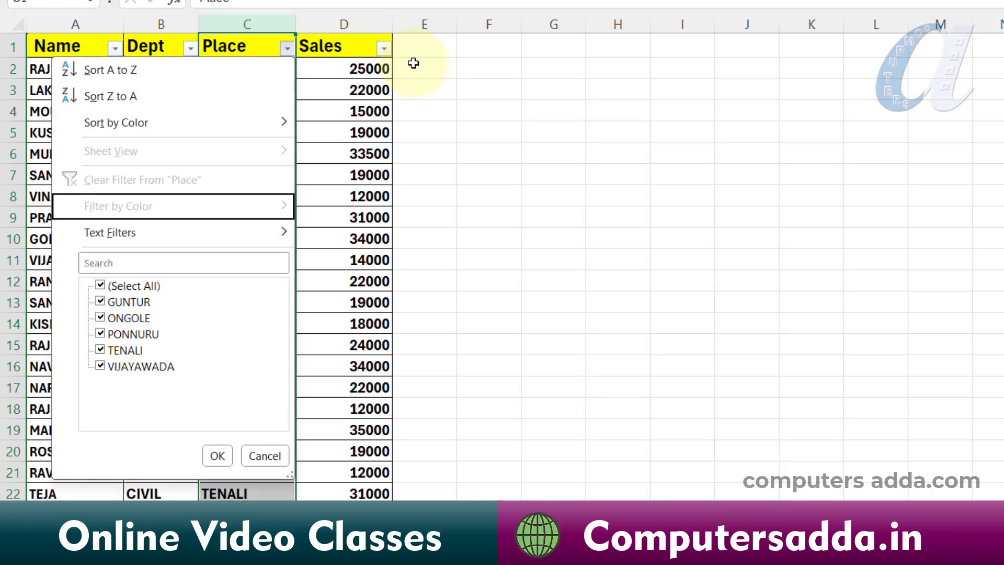
{"action": "key", "text": "Up"}
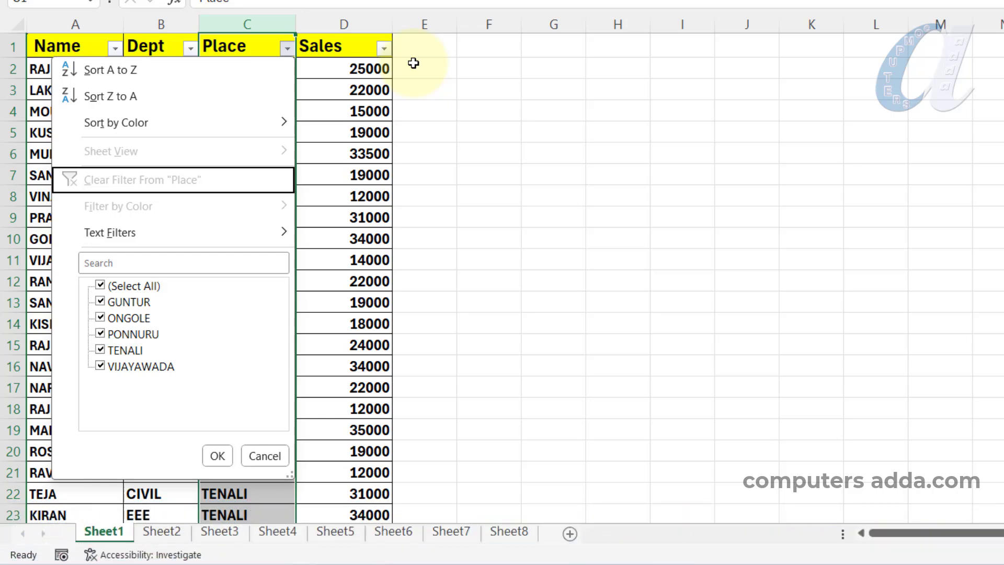
{"action": "key", "text": "Tab"}
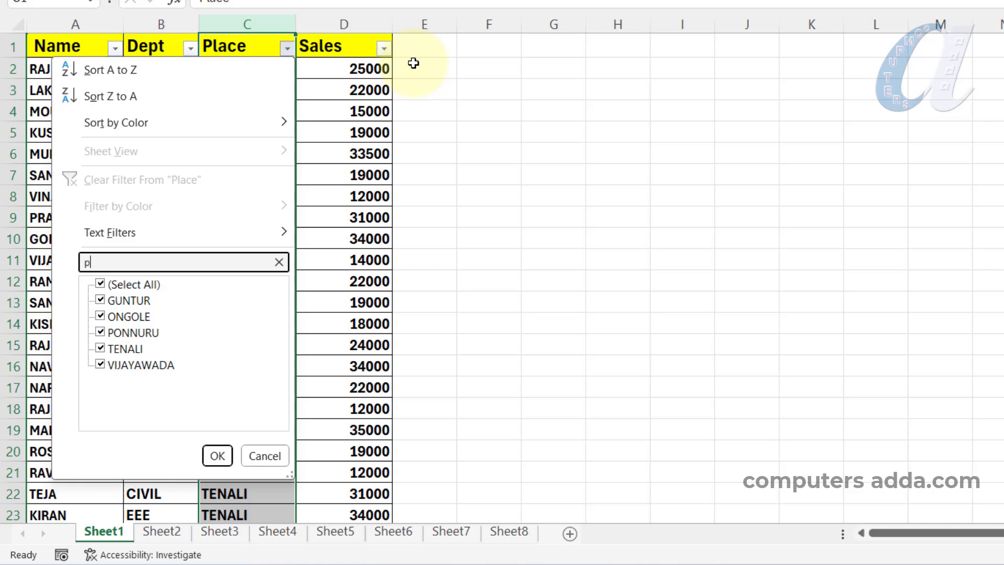
{"action": "key", "text": "Return"}
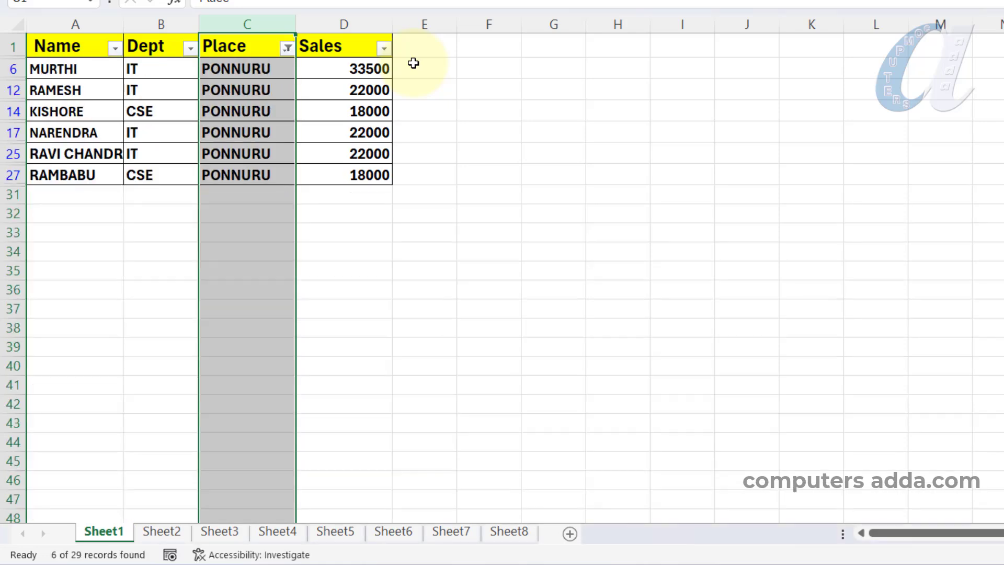
{"action": "key", "text": "alt+Down"}
{"action": "key", "text": "c"}
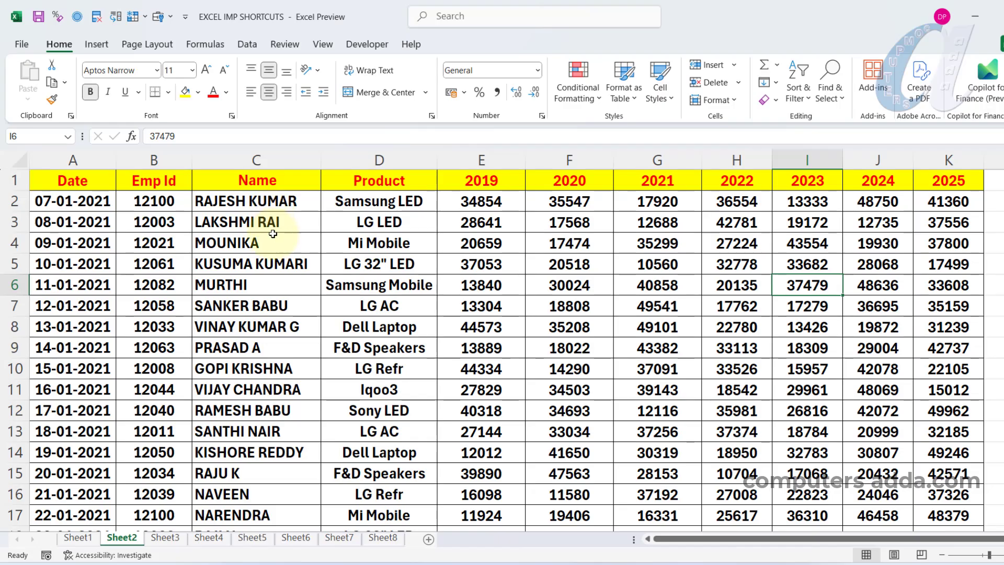
Look through the Sheet2 yearly sales table vertically and horizontally past the 2025 column, and return to its start
{"action": "scroll", "coordinate": [360, 252], "scroll_direction": "down", "scroll_amount": 11}
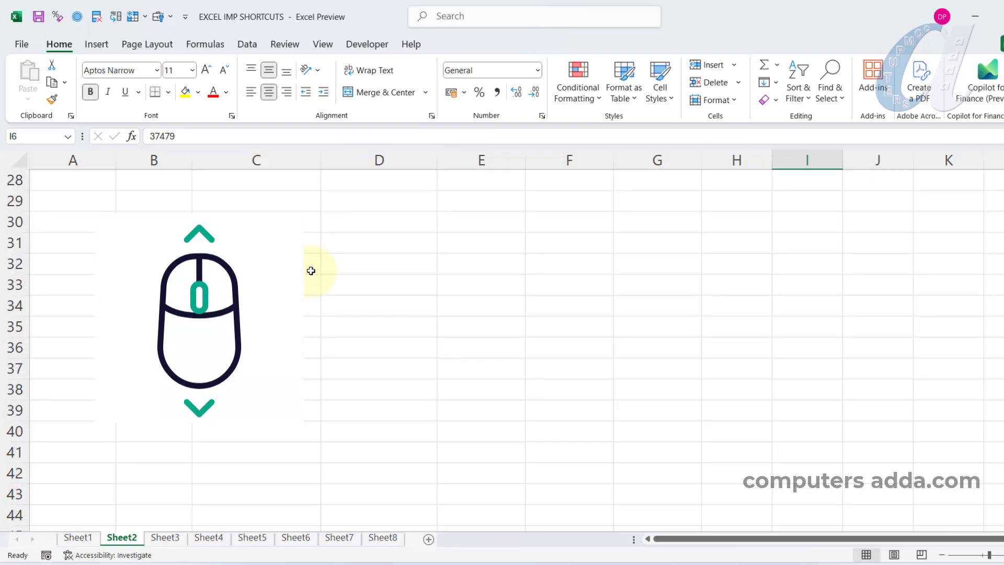
{"action": "scroll", "coordinate": [311, 271], "scroll_direction": "up", "scroll_amount": 9}
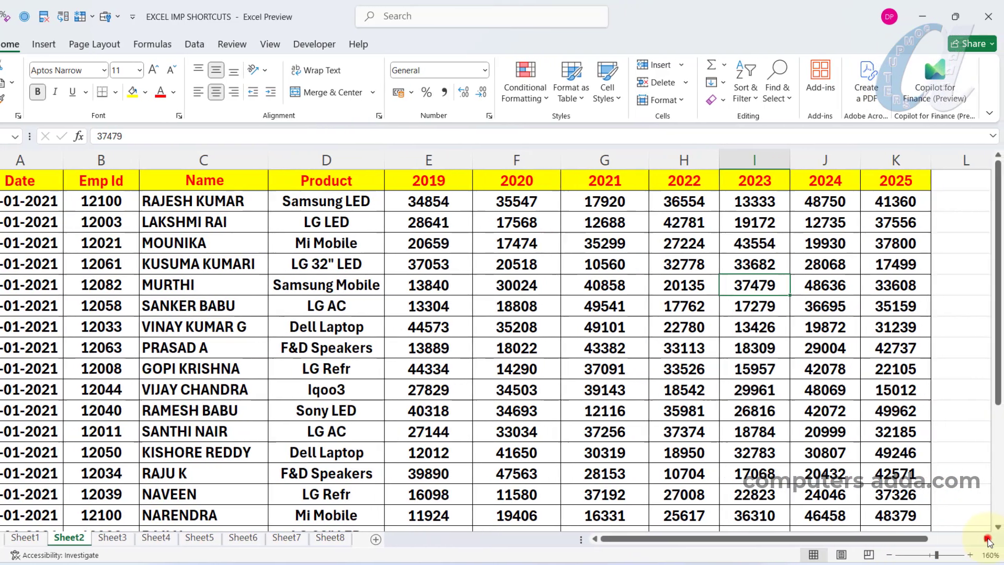
{"action": "left_click", "coordinate": [987, 539]}
{"action": "left_click", "coordinate": [987, 540]}
{"action": "left_click", "coordinate": [987, 539]}
{"action": "left_click", "coordinate": [987, 539]}
{"action": "left_click", "coordinate": [987, 540]}
{"action": "left_click", "coordinate": [987, 540]}
{"action": "left_click", "coordinate": [987, 539]}
{"action": "left_click", "coordinate": [987, 539]}
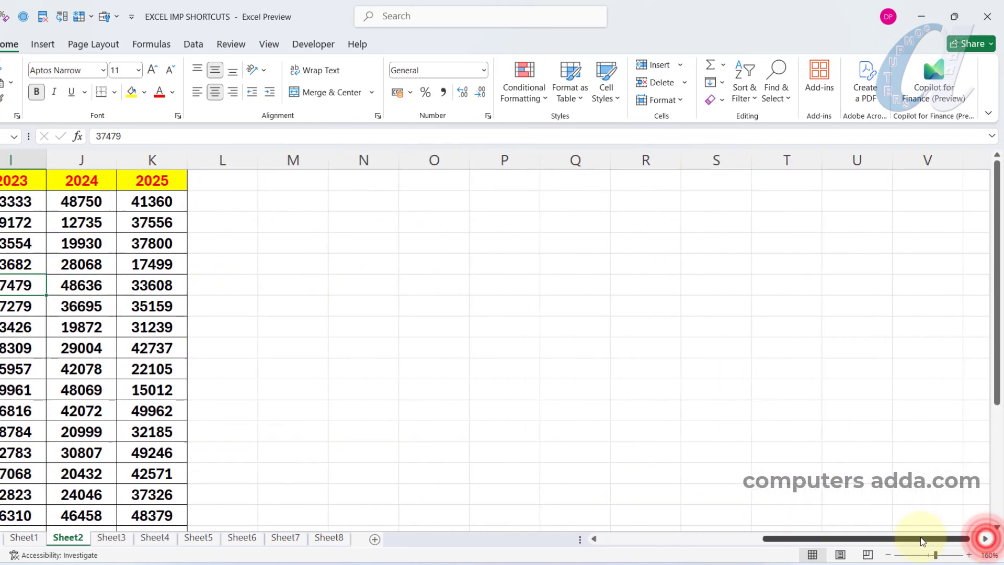
{"action": "left_click_drag", "start_coordinate": [918, 538], "coordinate": [733, 540]}
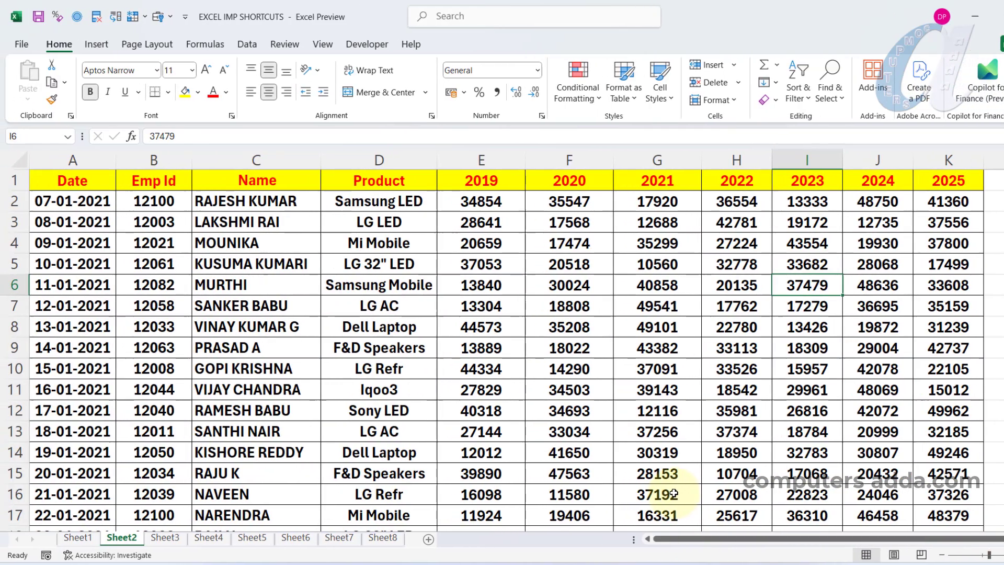
Move the active cell along row 6 from I6 out to R6 and back to A6
{"action": "key", "text": "Right"}
{"action": "key", "text": "Right"}
{"action": "key", "text": "Right"}
{"action": "key", "text": "Right"}
{"action": "key", "text": "Right"}
{"action": "key", "text": "Right"}
{"action": "key", "text": "Right"}
{"action": "key", "text": "Right"}
{"action": "key", "text": "Right"}
{"action": "key", "text": "Right"}
{"action": "key", "text": "Right"}
{"action": "key", "text": "Right"}
{"action": "key", "text": "Right"}
{"action": "key", "text": "Right"}
{"action": "key", "text": "Right"}
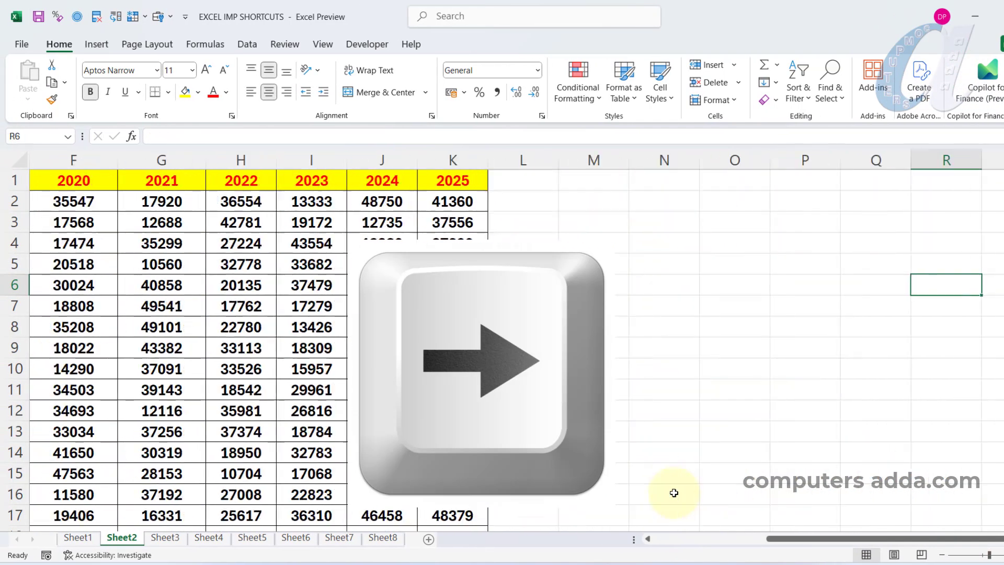
{"action": "key", "text": "Left"}
{"action": "key", "text": "Left"}
{"action": "key", "text": "Left"}
{"action": "key", "text": "Left"}
{"action": "key", "text": "Left"}
{"action": "key", "text": "Left"}
{"action": "key", "text": "Left"}
{"action": "key", "text": "Left"}
{"action": "key", "text": "Left"}
{"action": "key", "text": "Left"}
{"action": "key", "text": "Left"}
{"action": "key", "text": "Left"}
{"action": "key", "text": "Left"}
{"action": "key", "text": "Left"}
{"action": "key", "text": "Left"}
{"action": "key", "text": "Left"}
{"action": "key", "text": "Left"}
{"action": "key", "text": "Left"}
{"action": "key", "text": "Left"}
{"action": "key", "text": "Left"}
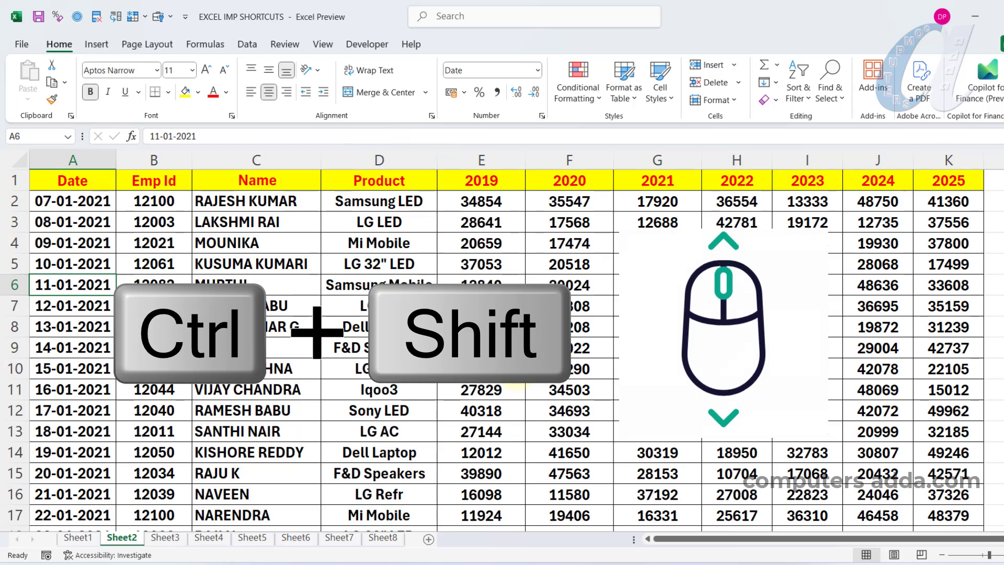
View the columns beyond 2025 and the rows down to the table's end, returning each time to the first cells
{"action": "scroll", "coordinate": [502, 340], "scroll_direction": "right", "scroll_amount": 4}
{"action": "scroll", "coordinate": [517, 364], "scroll_direction": "right", "scroll_amount": 8}
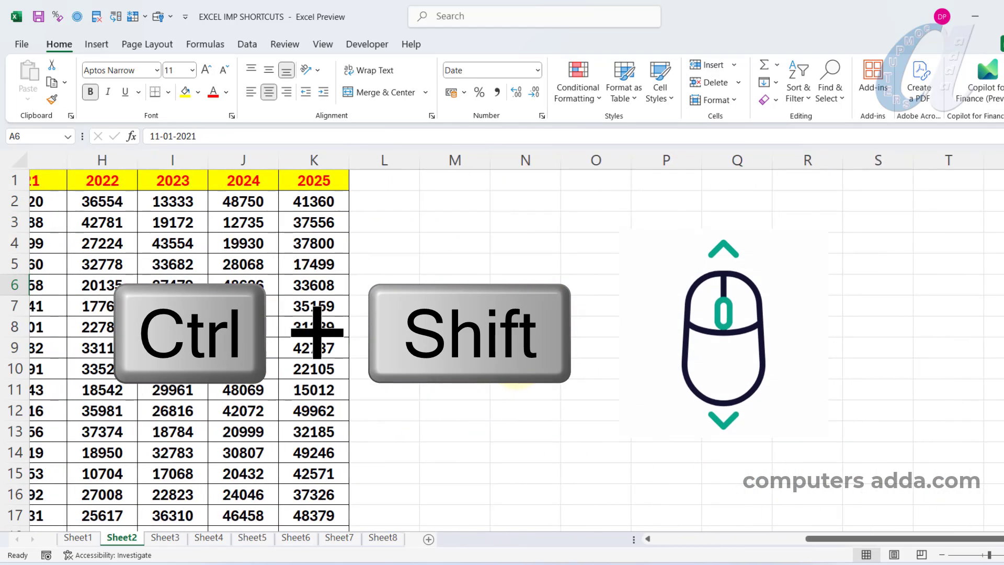
{"action": "scroll", "coordinate": [518, 360], "scroll_direction": "left", "scroll_amount": 5}
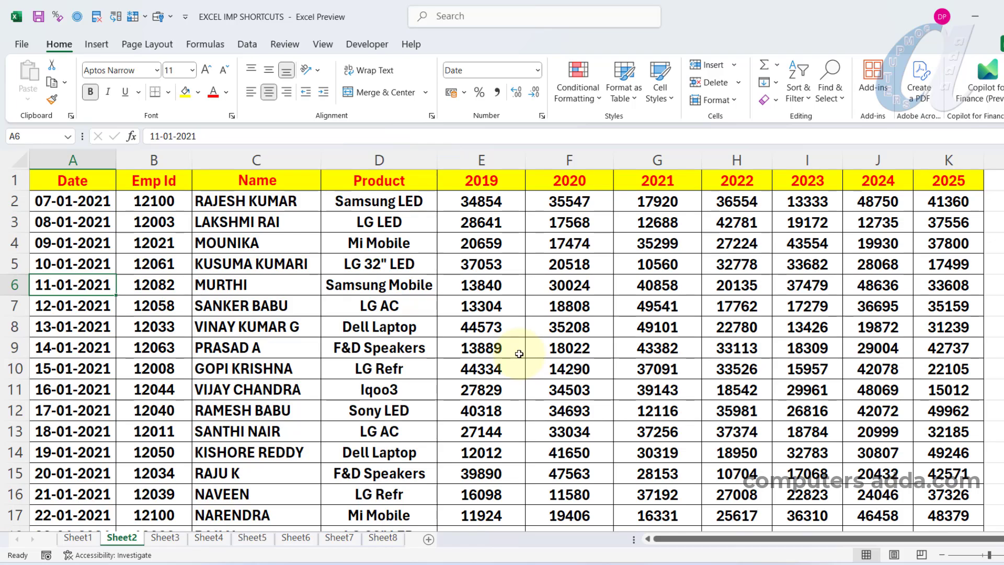
{"action": "scroll", "coordinate": [519, 354], "scroll_direction": "down", "scroll_amount": 3}
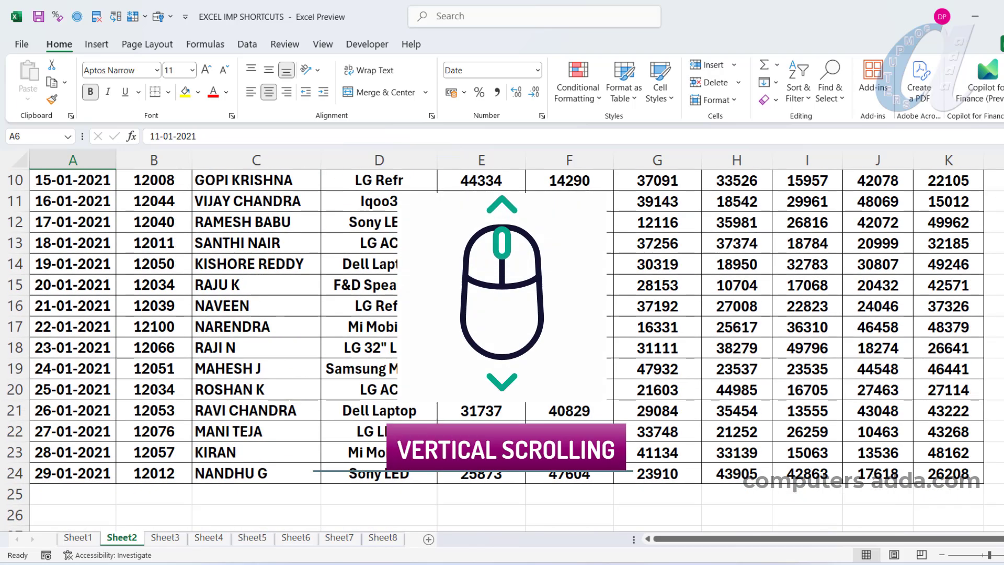
{"action": "scroll", "coordinate": [502, 350], "scroll_direction": "up", "scroll_amount": 3}
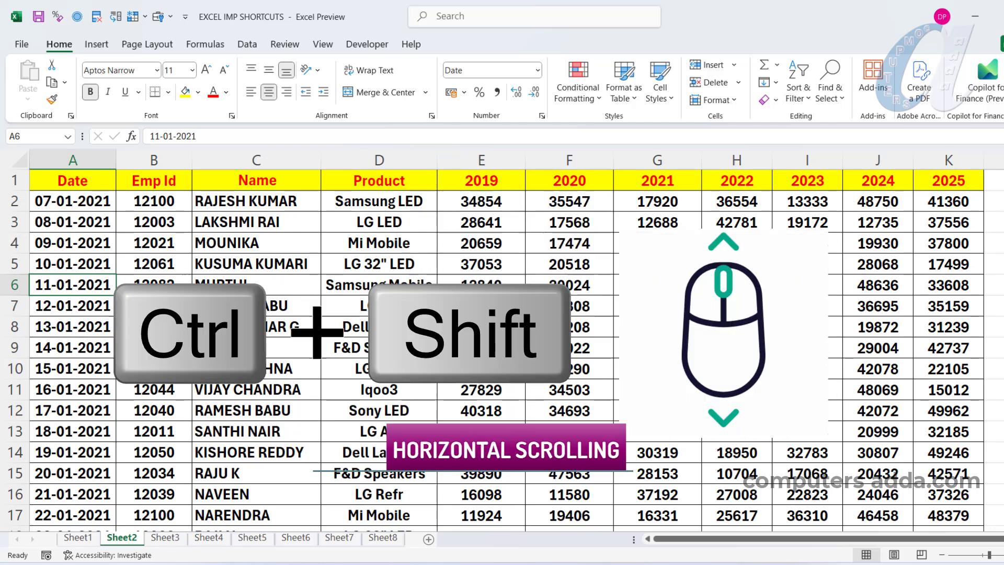
{"action": "scroll", "coordinate": [502, 345], "scroll_direction": "right", "scroll_amount": 4}
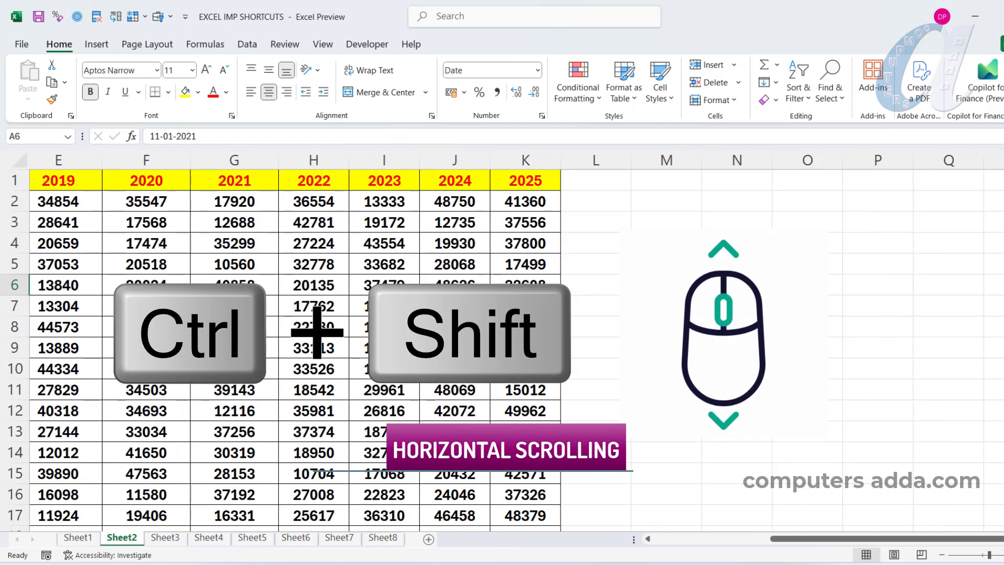
{"action": "scroll", "coordinate": [503, 345], "scroll_direction": "right", "scroll_amount": 10}
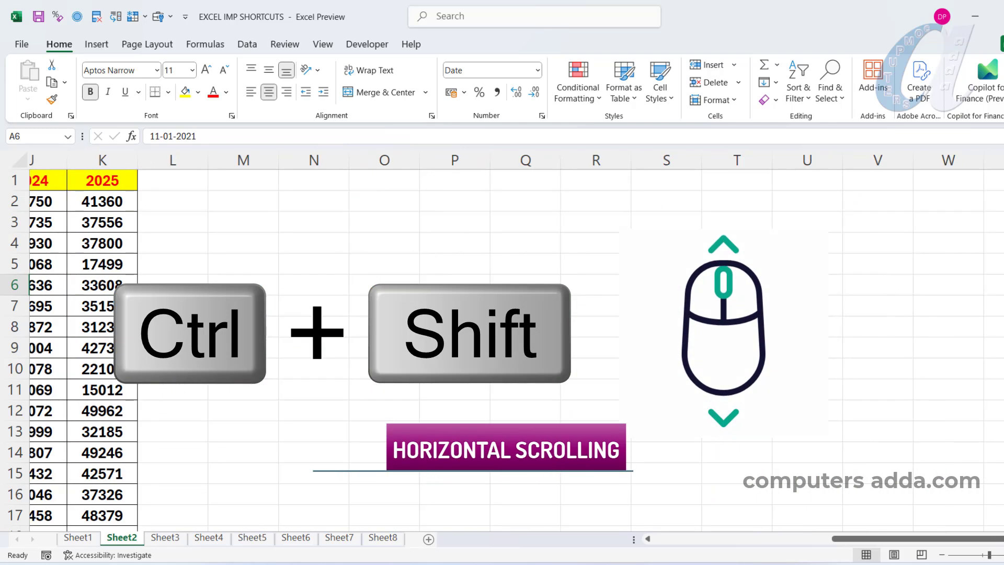
{"action": "scroll", "coordinate": [502, 345], "scroll_direction": "left", "scroll_amount": 10}
{"action": "scroll", "coordinate": [502, 345], "scroll_direction": "left", "scroll_amount": 4}
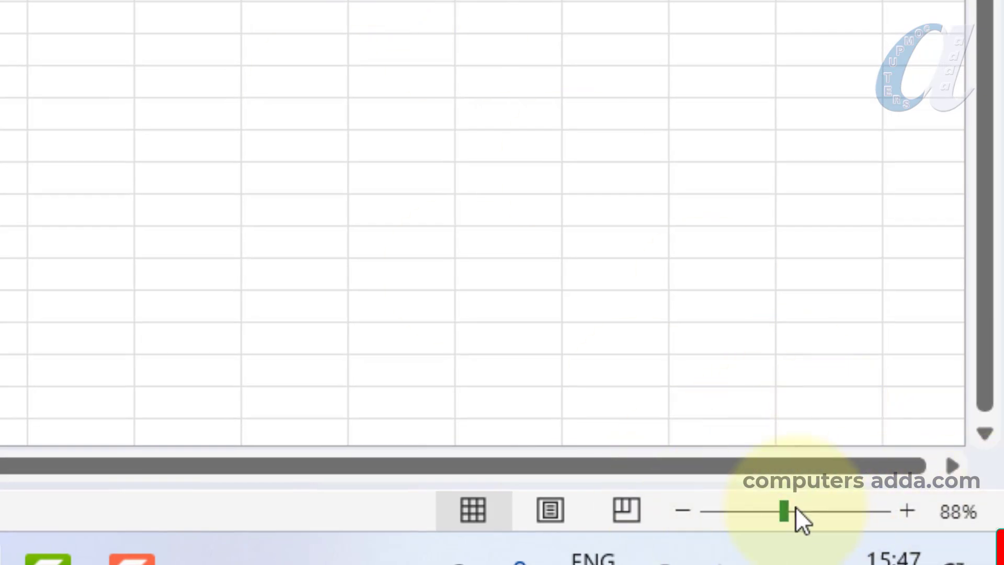
Zoom the worksheet in by increments and step it back out to 100%
{"action": "left_click", "coordinate": [909, 512]}
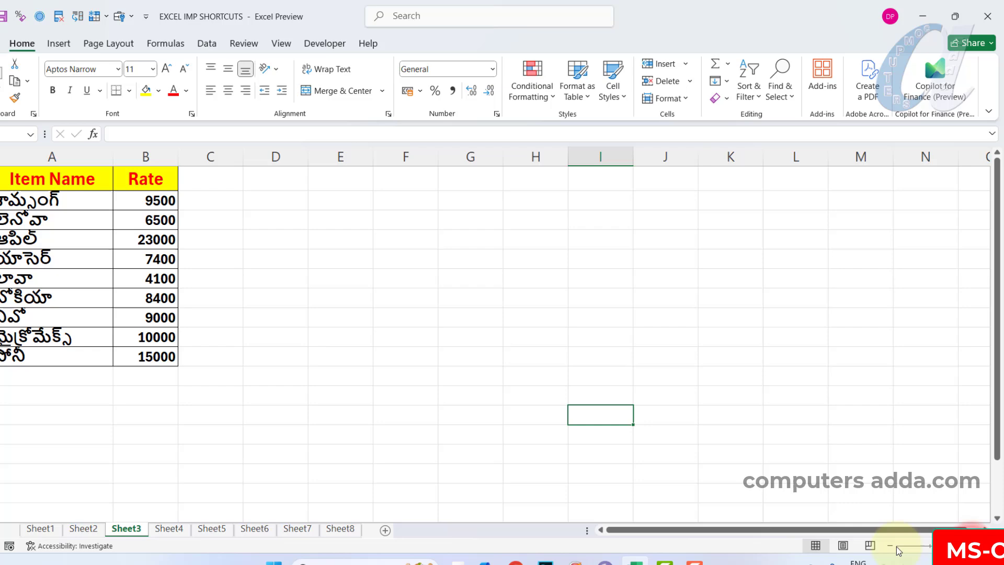
{"action": "left_click", "coordinate": [891, 547]}
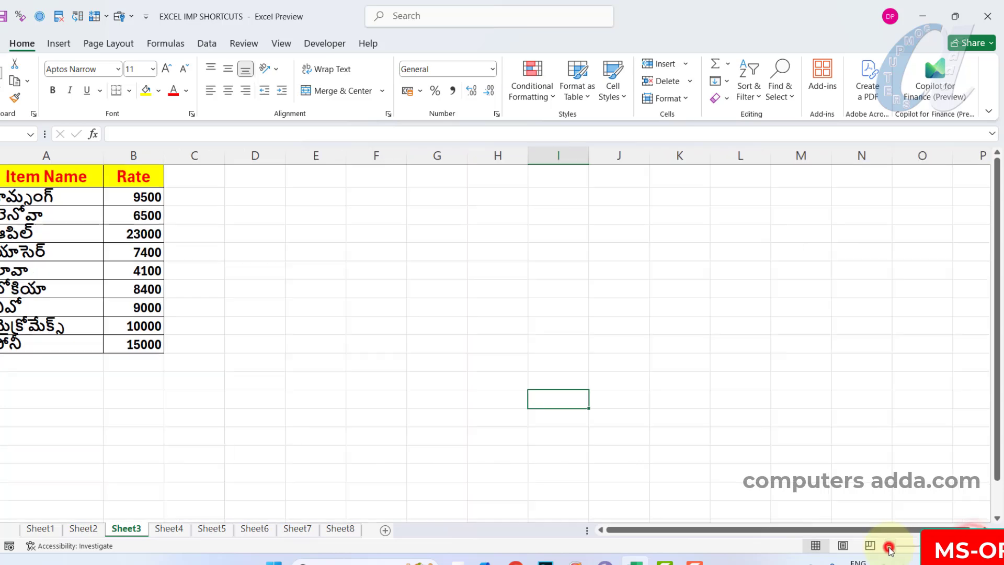
{"action": "left_click", "coordinate": [890, 547]}
{"action": "left_click", "coordinate": [890, 547]}
{"action": "left_click", "coordinate": [891, 546]}
{"action": "left_click", "coordinate": [891, 547]}
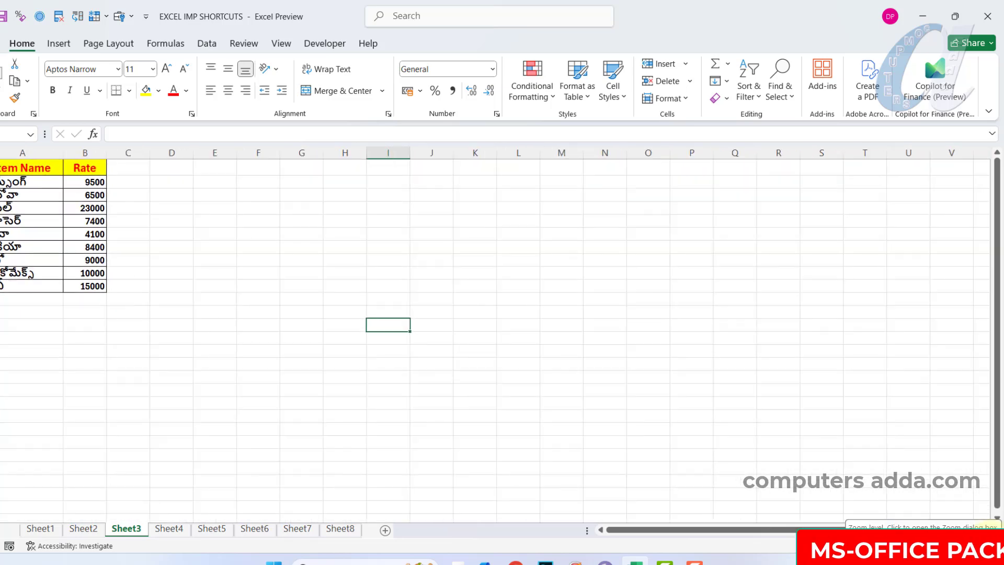
Set the magnification of Sheet3 to 200%
{"action": "left_click", "coordinate": [986, 546]}
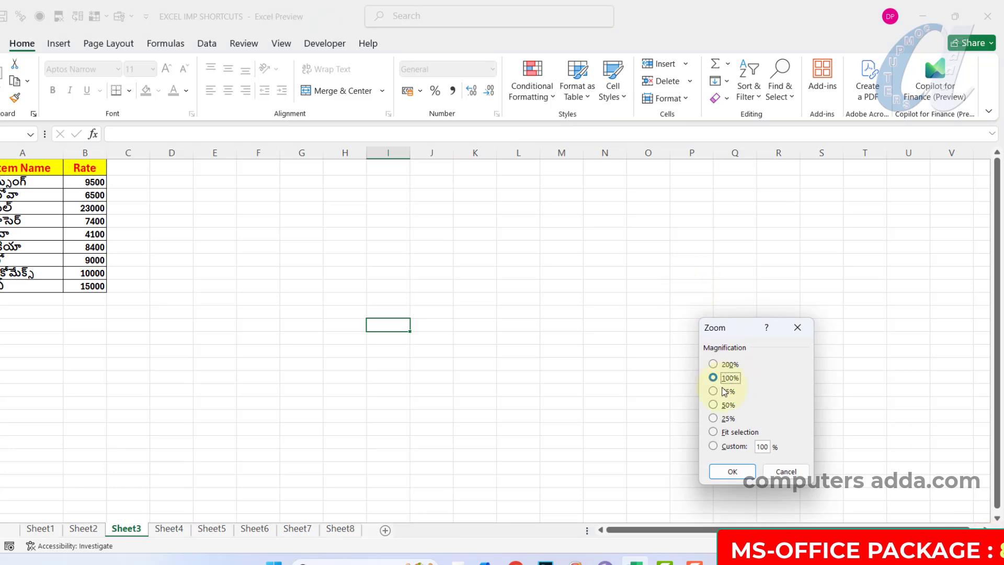
{"action": "left_click", "coordinate": [714, 365]}
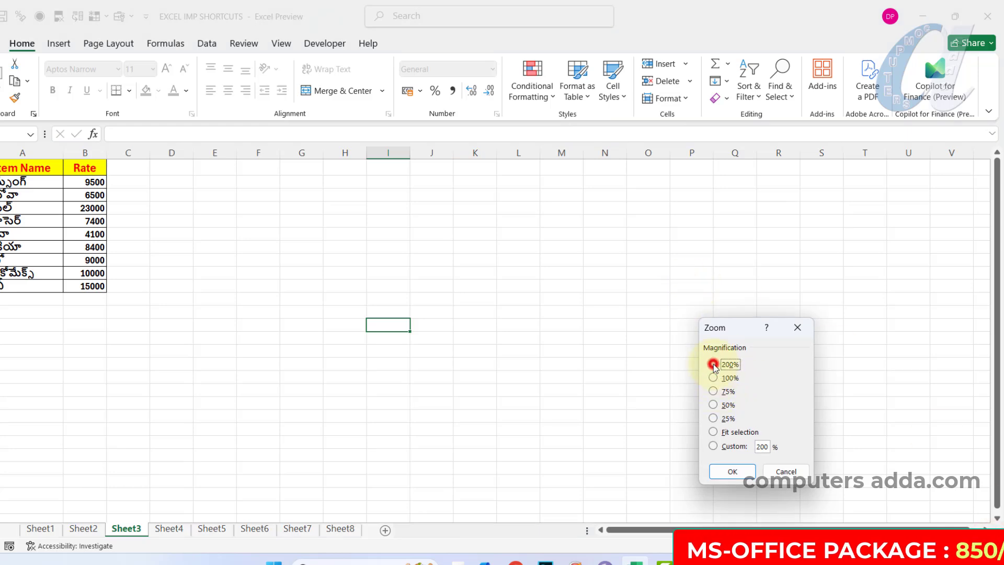
{"action": "left_click", "coordinate": [727, 471]}
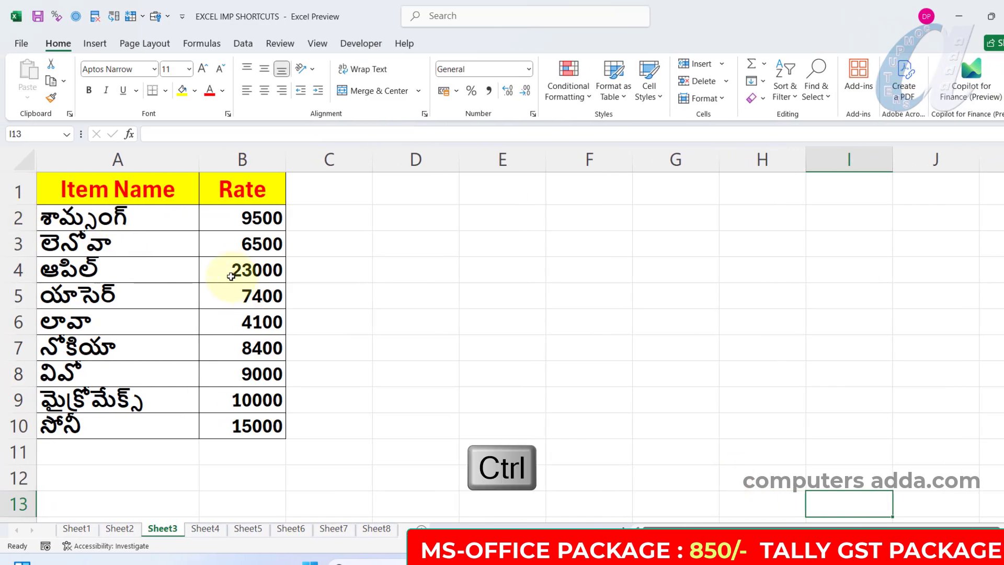
Zoom Sheet3 out, back in and out again until the item table is shown very small
{"action": "scroll", "coordinate": [235, 275], "scroll_direction": "down", "scroll_amount": 6}
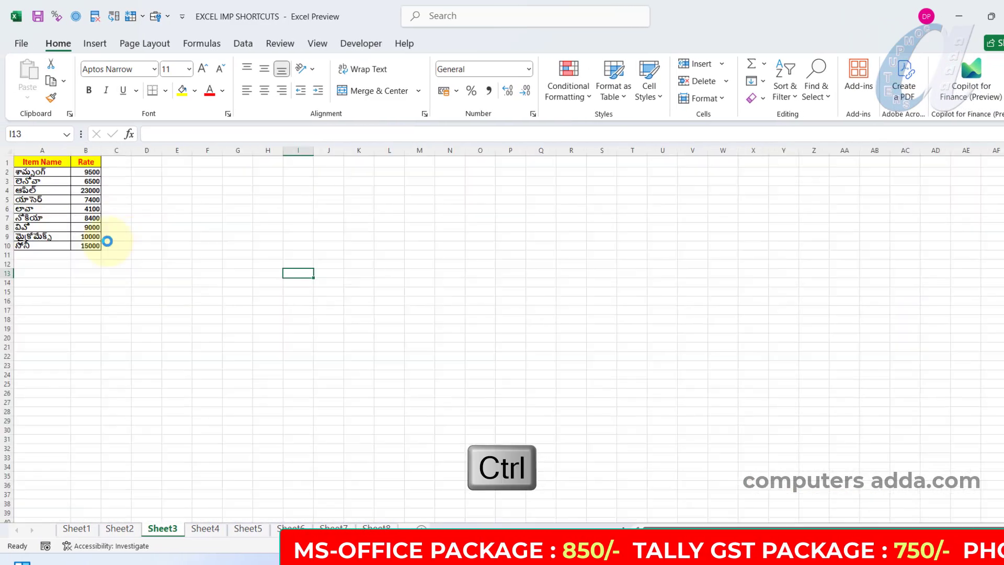
{"action": "scroll", "coordinate": [105, 235], "scroll_direction": "up", "scroll_amount": 5}
{"action": "scroll", "coordinate": [100, 241], "scroll_direction": "down", "scroll_amount": 1}
{"action": "scroll", "coordinate": [99, 241], "scroll_direction": "down", "scroll_amount": 5}
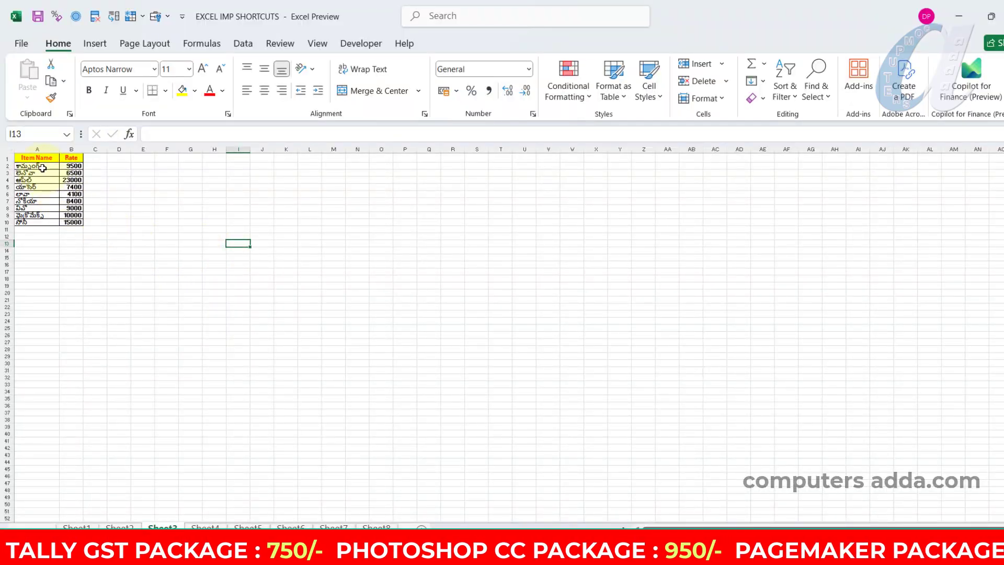
Select the item table A1:B10 and zoom the sheet to fit that selection
{"action": "left_click_drag", "start_coordinate": [39, 158], "coordinate": [67, 229]}
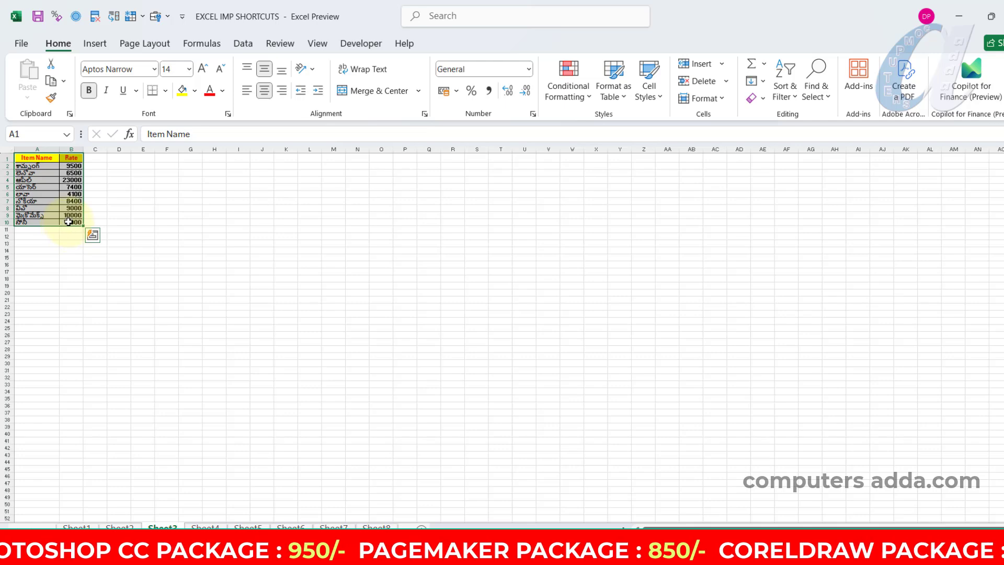
{"action": "key", "text": "alt+w"}
{"action": "key", "text": "g"}
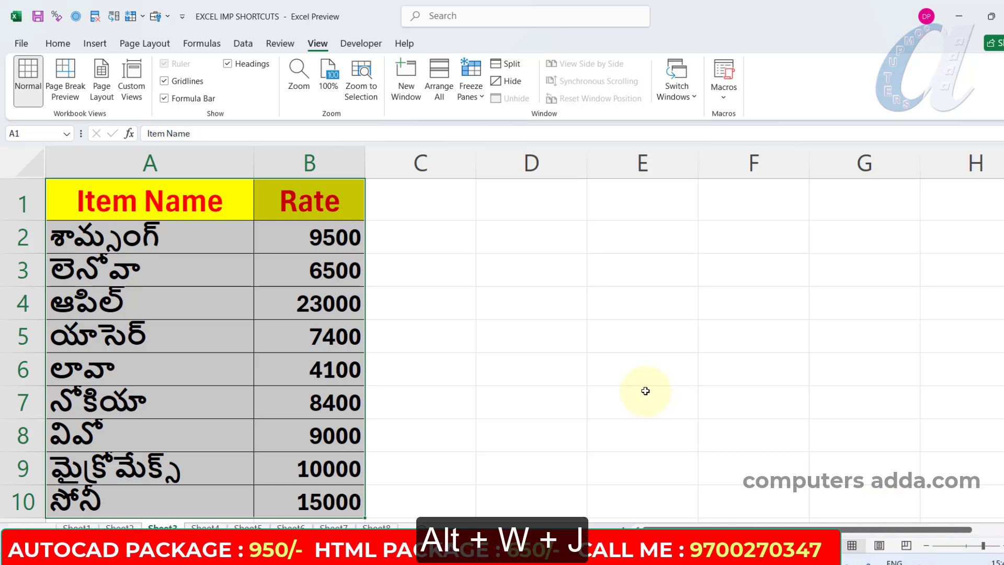
Return the sheet zoom to 100% and deselect the table by selecting cell I17
{"action": "key", "text": "alt+w"}
{"action": "key", "text": "j"}
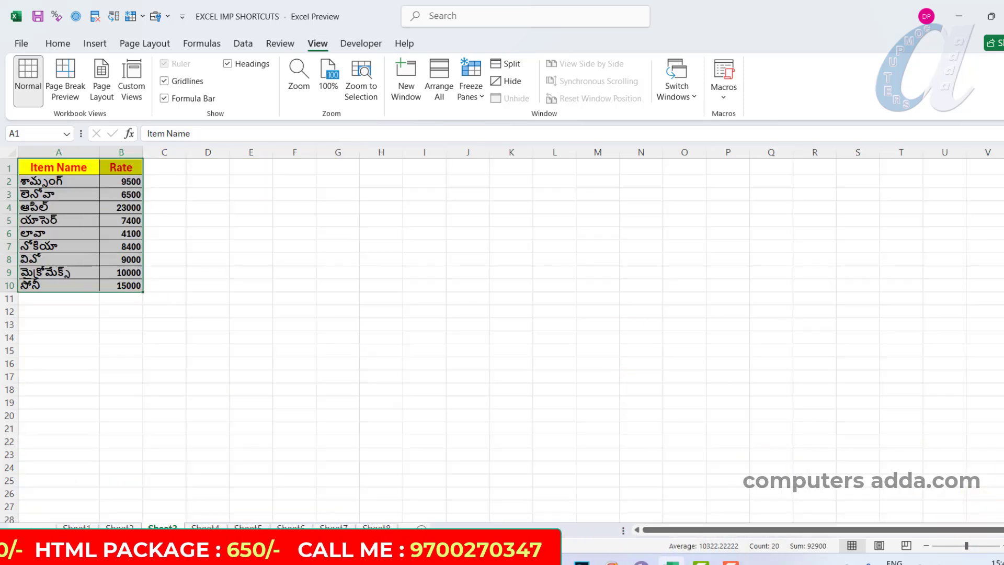
{"action": "left_click", "coordinate": [426, 375]}
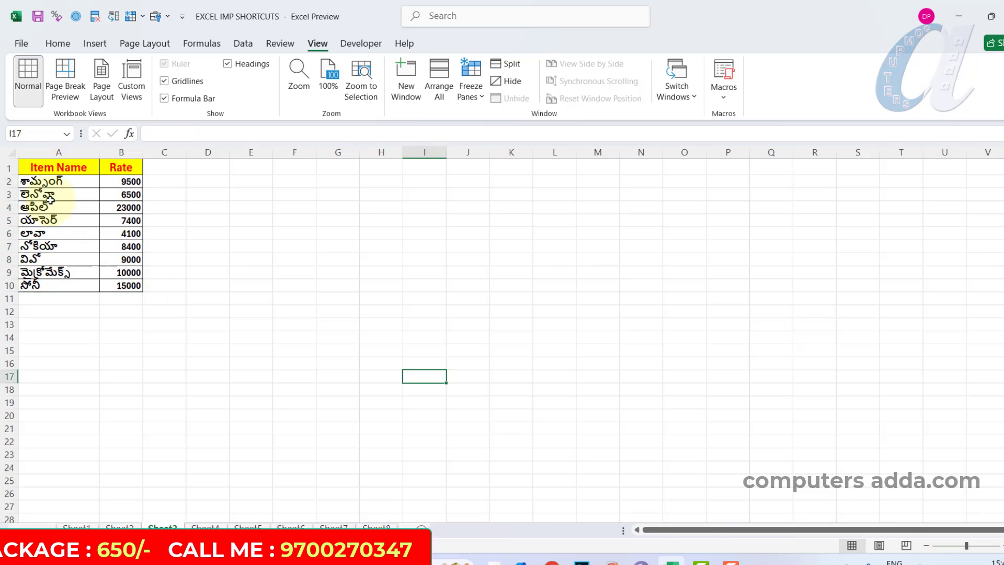
Select the range A1:B6 of the item table and zoom the sheet to the selection
{"action": "left_click_drag", "start_coordinate": [59, 168], "coordinate": [114, 230]}
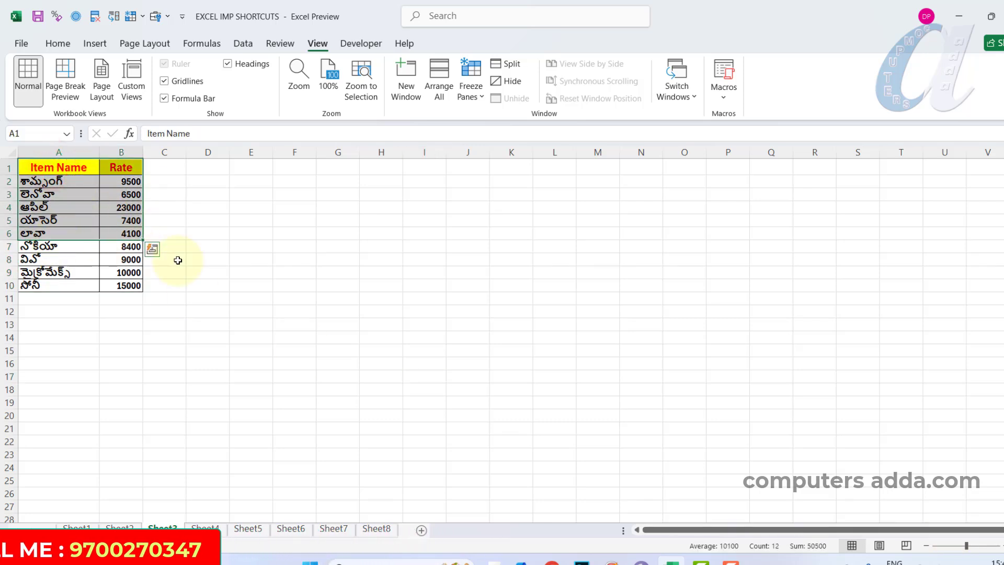
{"action": "key", "text": "alt"}
{"action": "key", "text": "w"}
{"action": "key", "text": "g"}
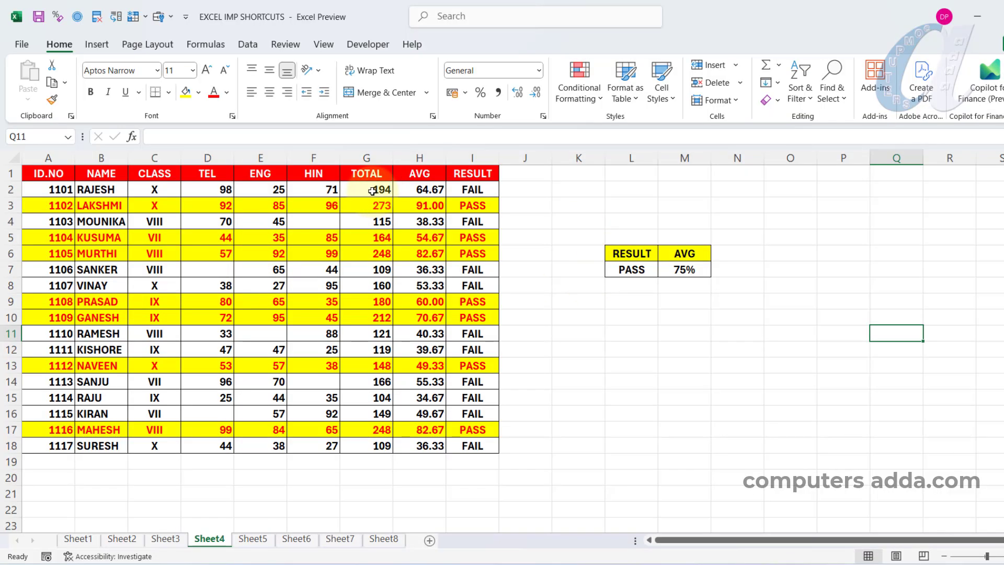
Select the student records A2:I18 on Sheet4 and open their conditional formatting rule =$I2=$L$7 for editing
{"action": "left_click_drag", "start_coordinate": [380, 189], "coordinate": [375, 444]}
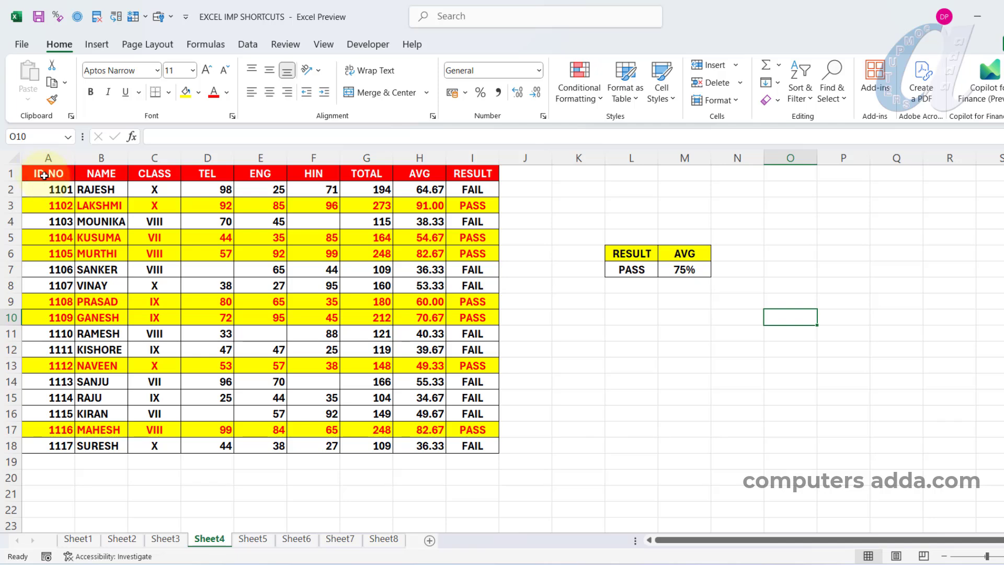
{"action": "mouse_move", "coordinate": [44, 172]}
{"action": "left_mouse_down"}
{"action": "mouse_move", "coordinate": [387, 444]}
{"action": "mouse_move", "coordinate": [473, 449]}
{"action": "left_mouse_up"}
{"action": "left_click_drag", "start_coordinate": [48, 192], "coordinate": [471, 446]}
{"action": "left_click", "coordinate": [594, 98]}
{"action": "left_click", "coordinate": [601, 304]}
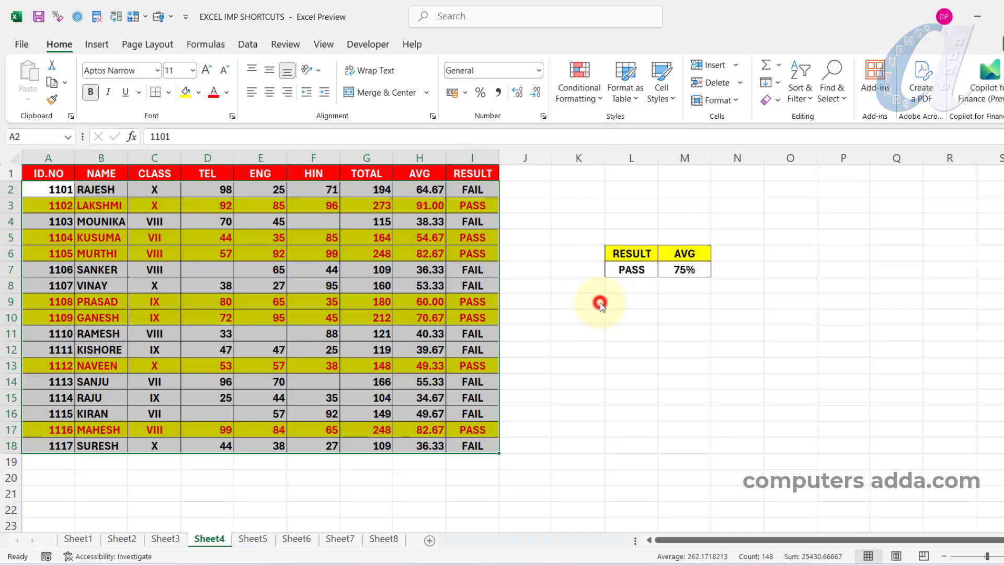
{"action": "left_click", "coordinate": [567, 395]}
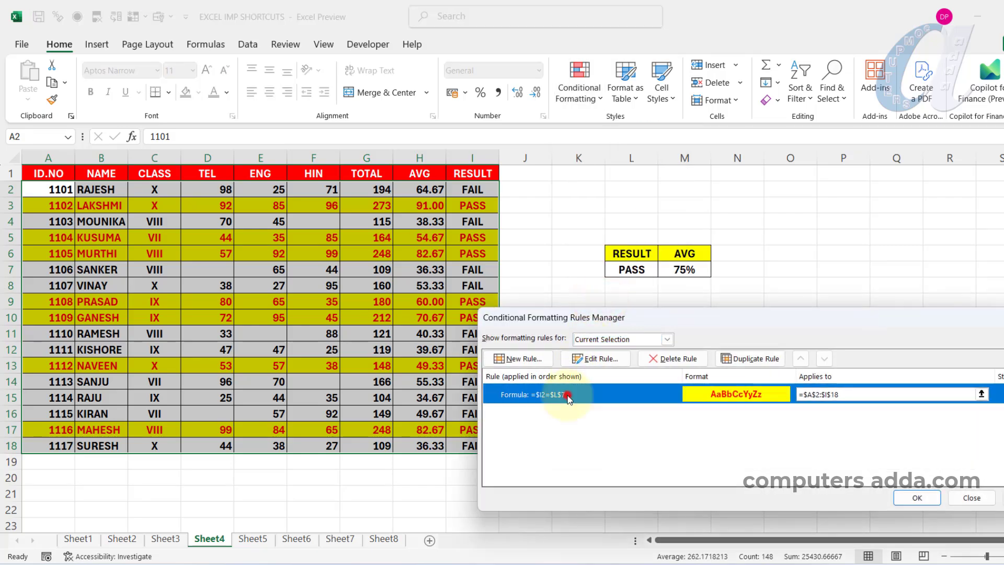
{"action": "left_click", "coordinate": [598, 359]}
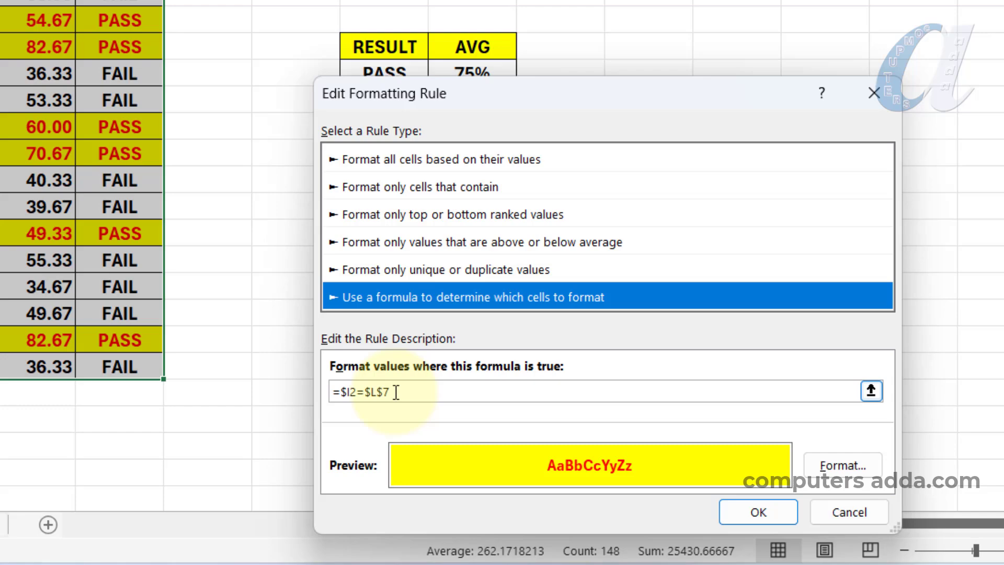
Try to move through the rule's formula, inserting the reference +$A$2 at its end, and delete that reference
{"action": "left_click", "coordinate": [640, 461]}
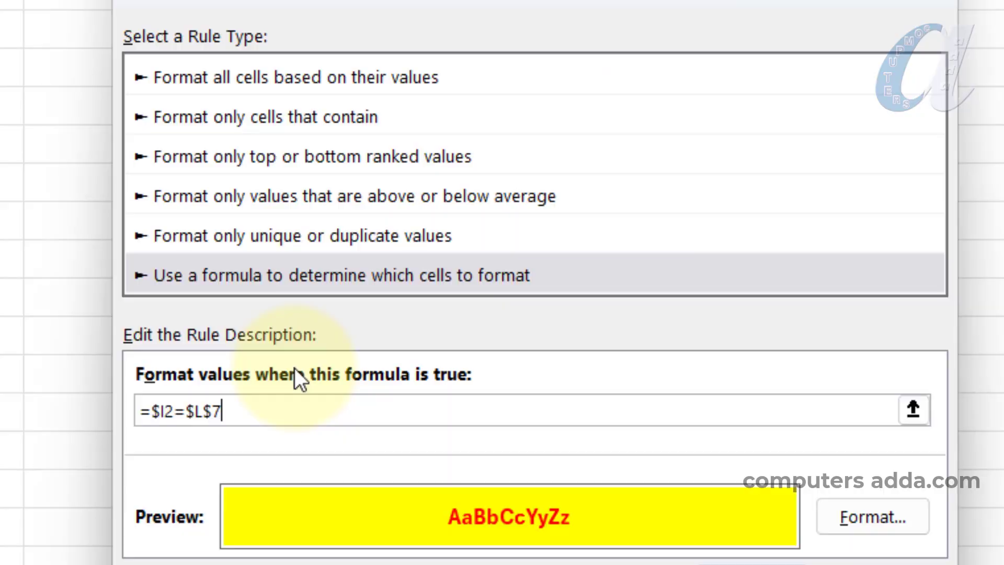
{"action": "type", "text": "+$A$2"}
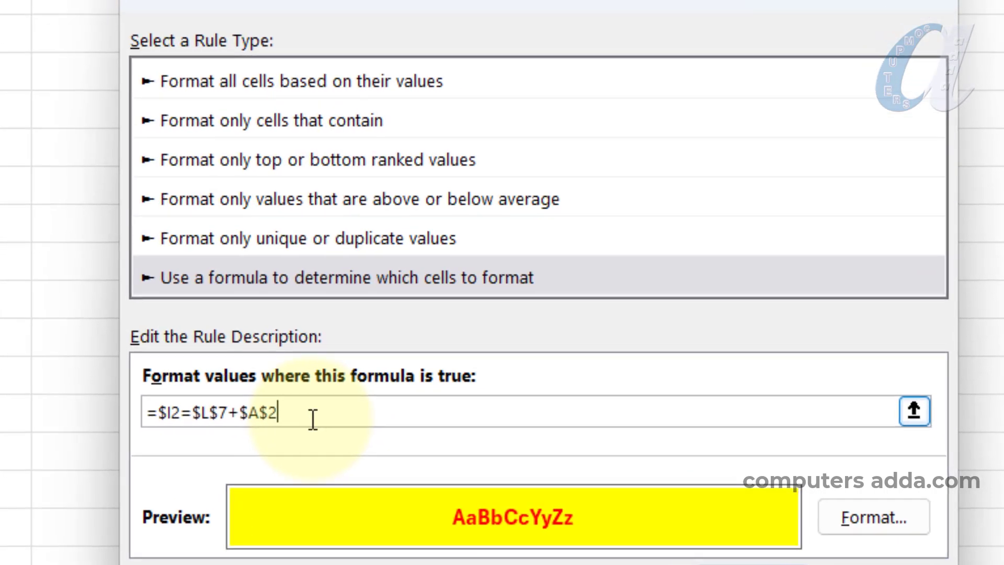
{"action": "key", "text": "F2"}
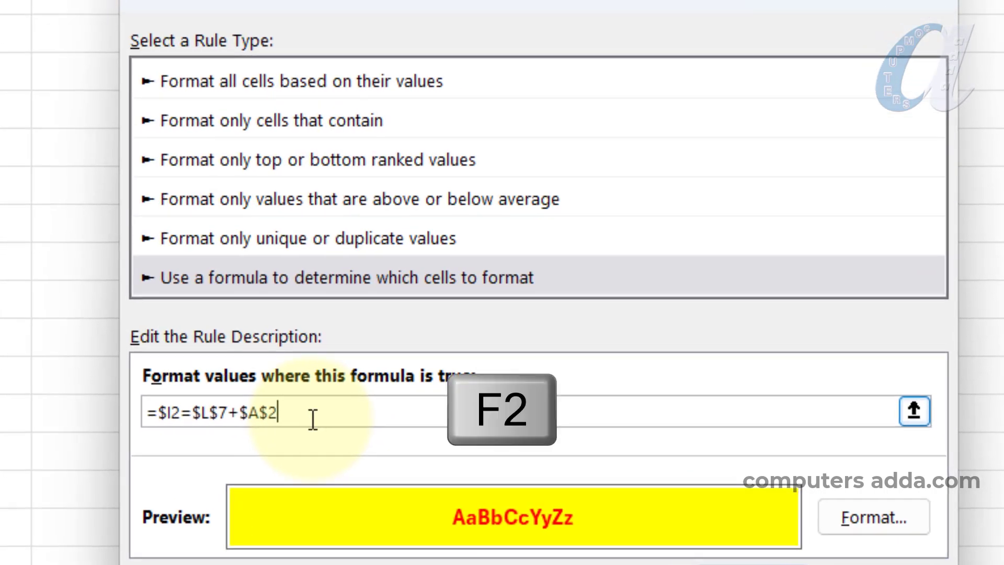
{"action": "key", "text": "BackSpace"}
{"action": "key", "text": "BackSpace"}
{"action": "key", "text": "BackSpace"}
{"action": "key", "text": "BackSpace"}
{"action": "key", "text": "BackSpace"}
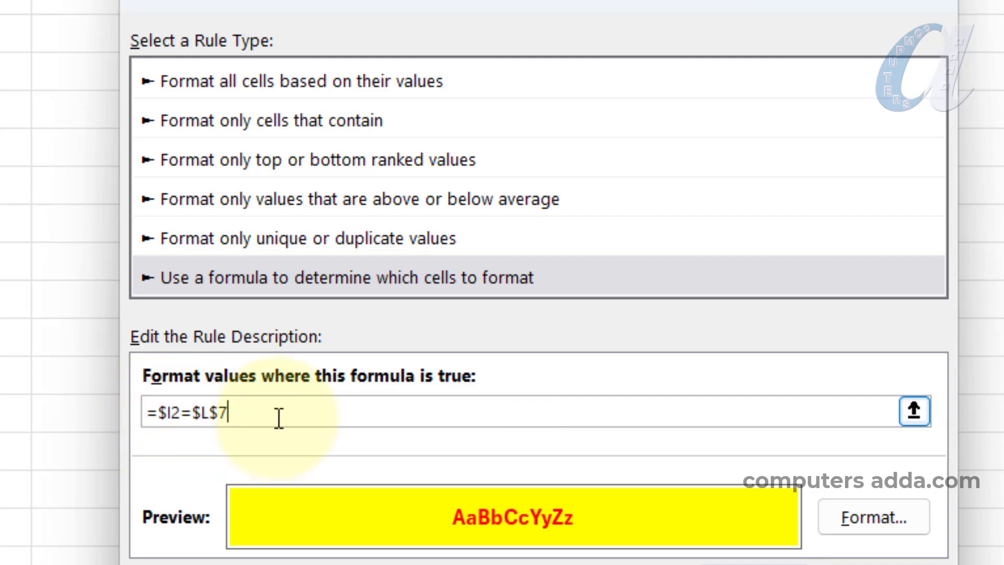
Switch the rule's formula box to edit mode and move the text cursor within the formula
{"action": "key", "text": "F2"}
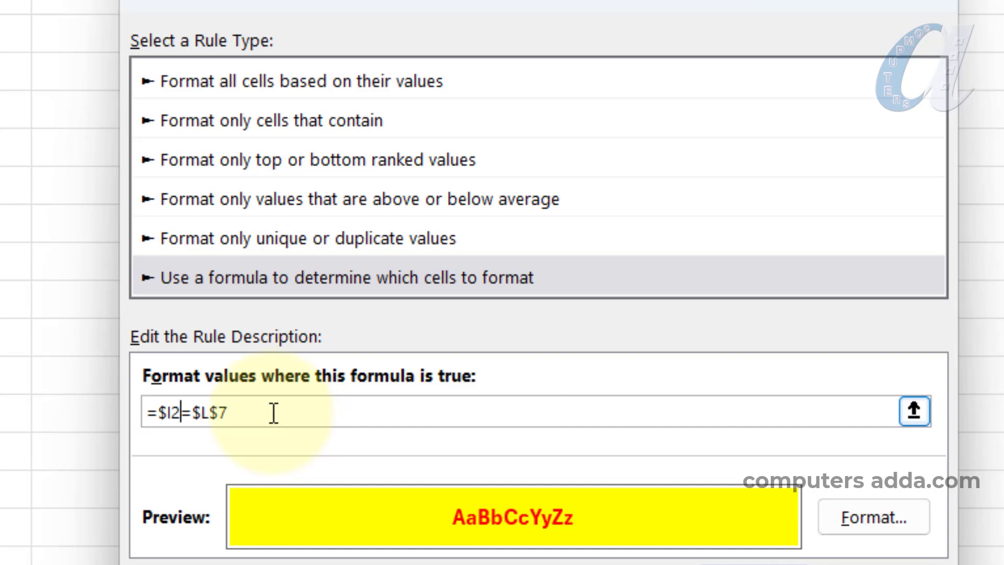
{"action": "key", "text": "Right"}
{"action": "key", "text": "Right"}
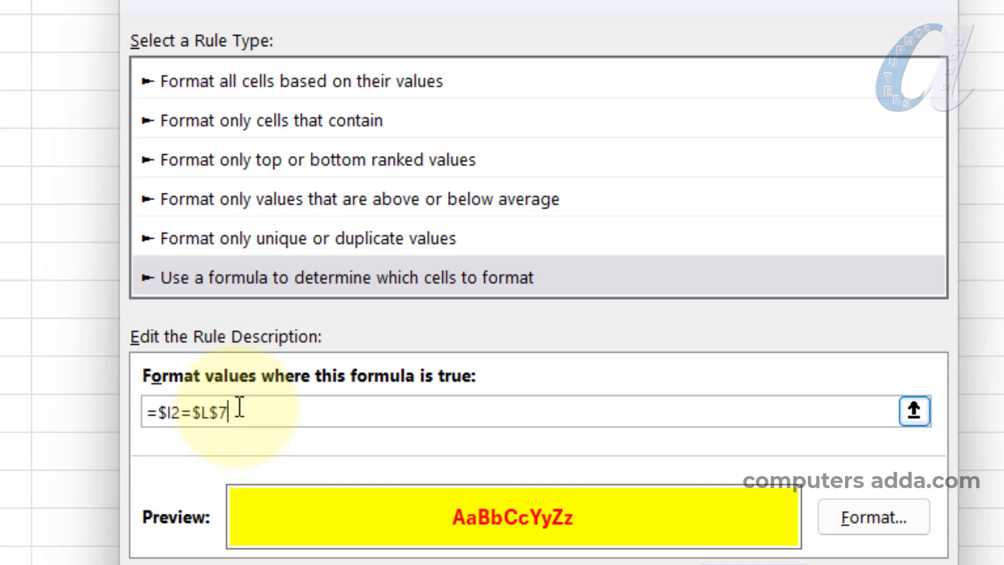
Add the reference +$K$4 to the rule's formula by cell pointing, shift it to $O$4 and back to $M$4, and delete it
{"action": "key", "text": "F2"}
{"action": "type", "text": "+$K$4"}
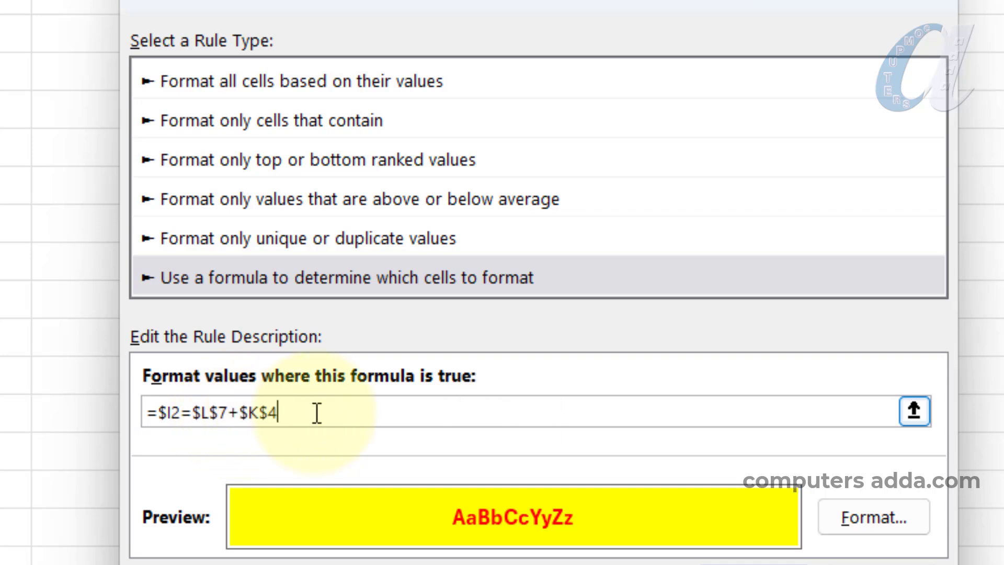
{"action": "key", "text": "Right"}
{"action": "key", "text": "Right"}
{"action": "key", "text": "Right"}
{"action": "key", "text": "Right"}
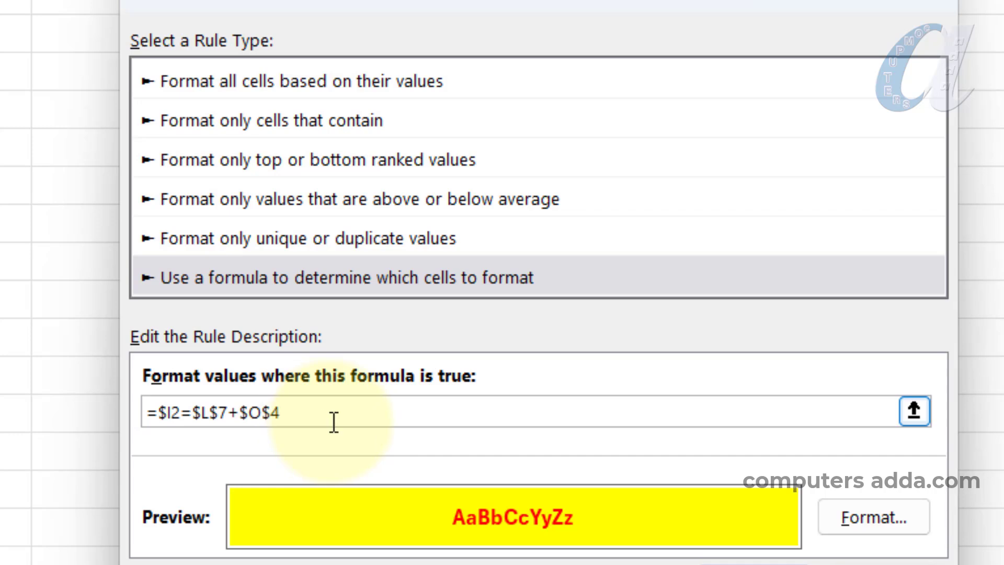
{"action": "key", "text": "Left"}
{"action": "key", "text": "Left"}
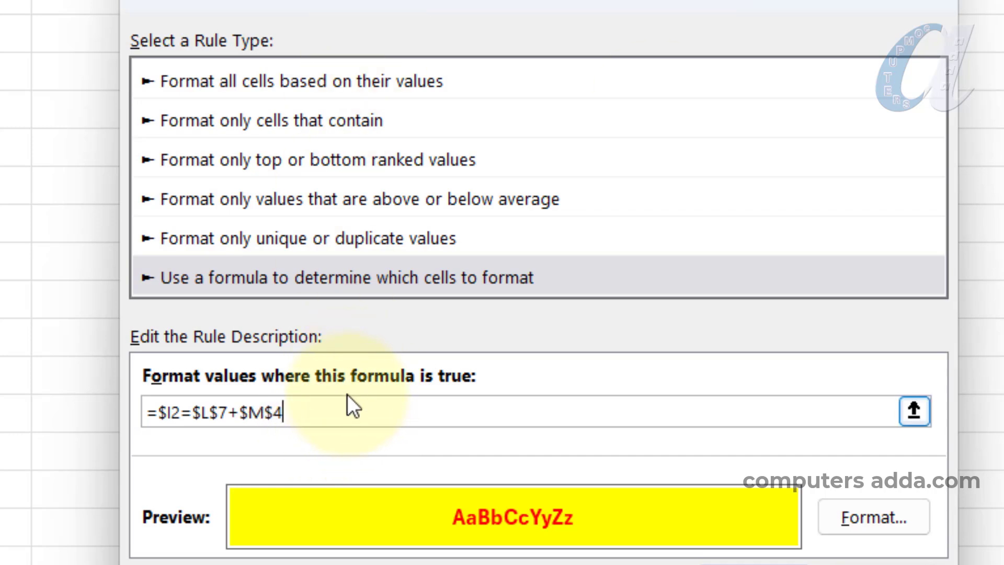
{"action": "key", "text": "BackSpace"}
{"action": "key", "text": "BackSpace"}
{"action": "key", "text": "BackSpace"}
{"action": "key", "text": "BackSpace"}
{"action": "key", "text": "BackSpace"}
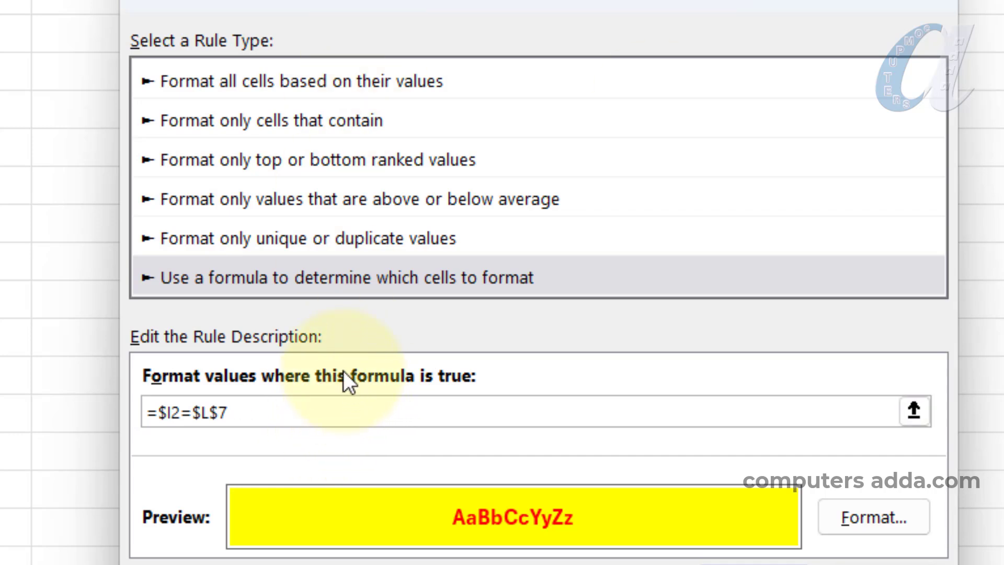
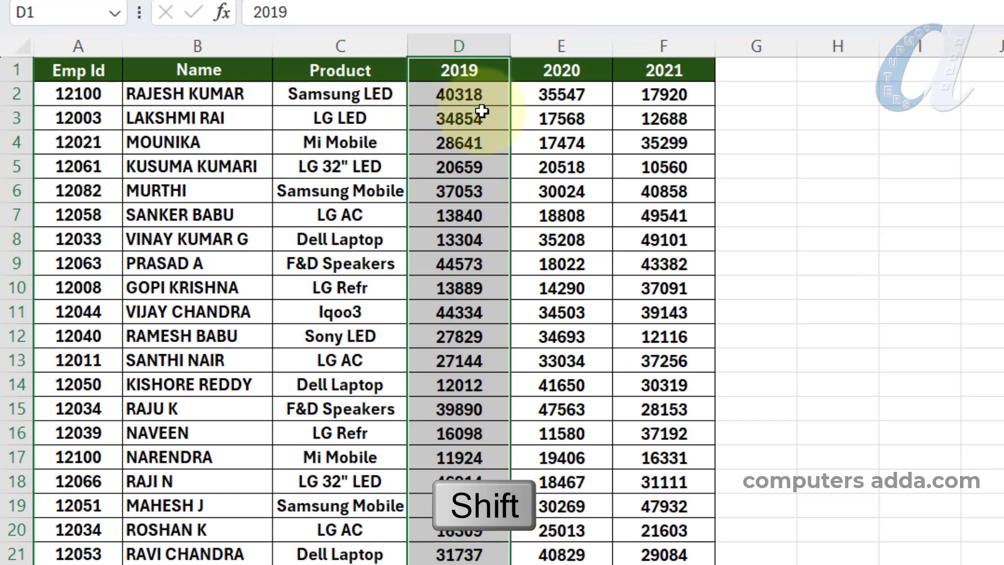
Move the 2019 column directly after the Emp Id column, then move the 2020 and 2021 columns together into that same place
{"action": "left_click", "coordinate": [509, 122], "text": "shift"}
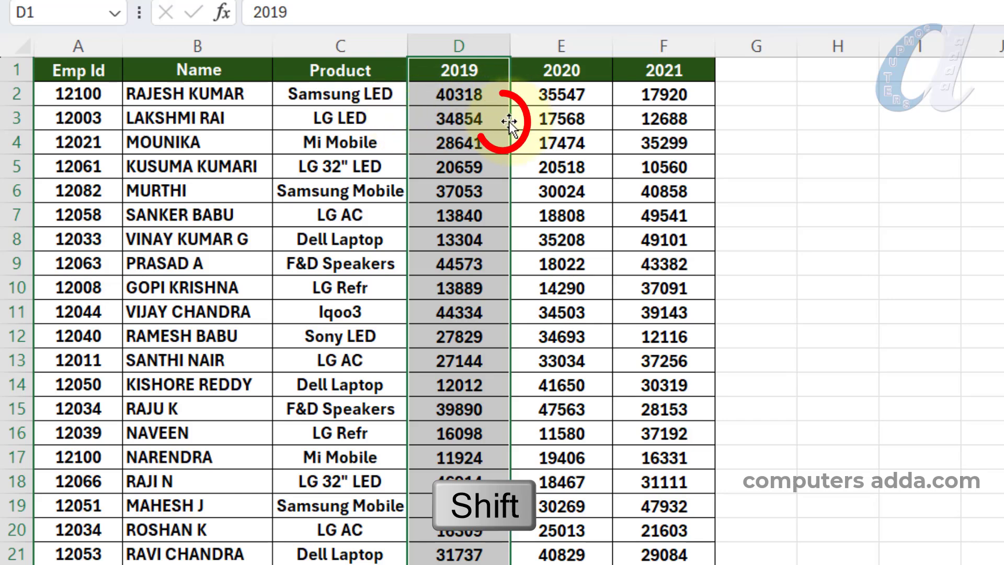
{"action": "left_click_drag", "start_coordinate": [505, 120], "coordinate": [124, 100]}
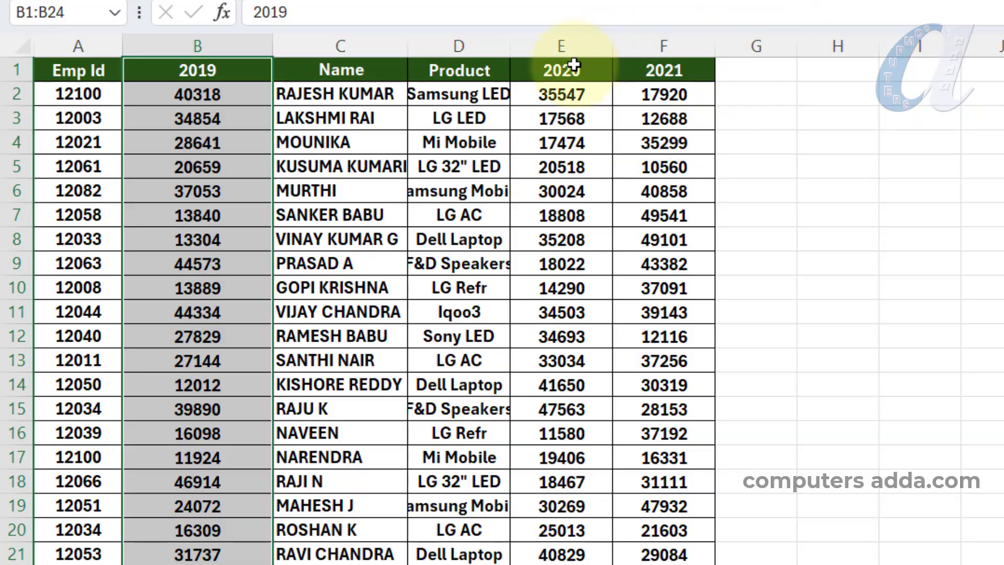
{"action": "left_click_drag", "start_coordinate": [577, 45], "coordinate": [663, 42]}
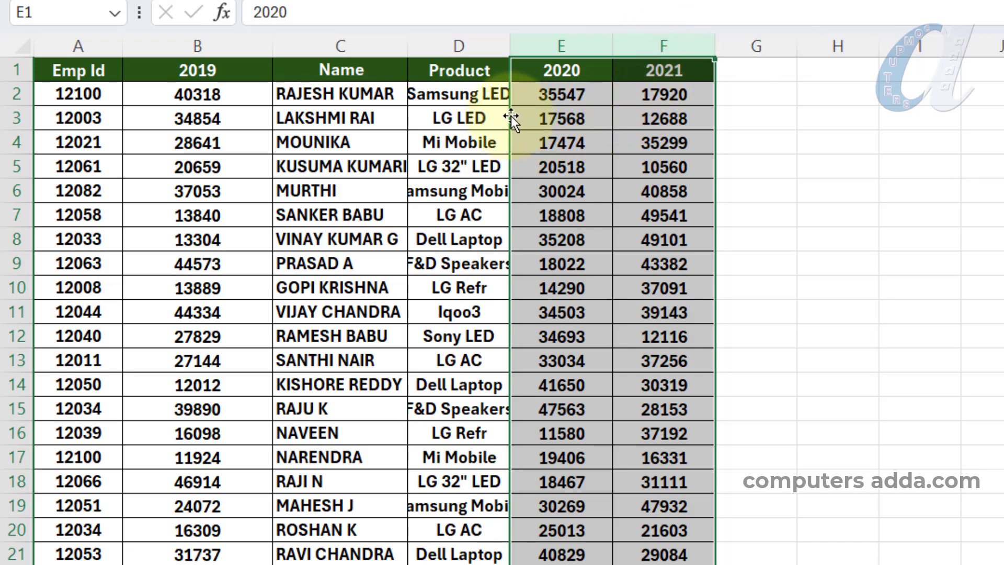
{"action": "left_click_drag", "start_coordinate": [510, 115], "coordinate": [145, 118]}
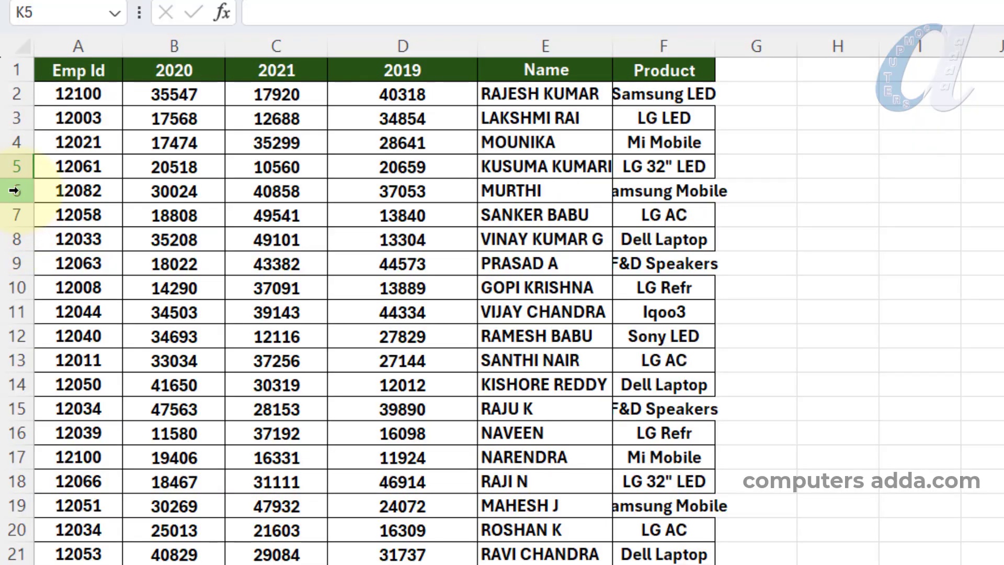
Move row 6 of the employee table to just below row 13, then move rows 5 to 8 to just below row 16
{"action": "left_click", "coordinate": [14, 191]}
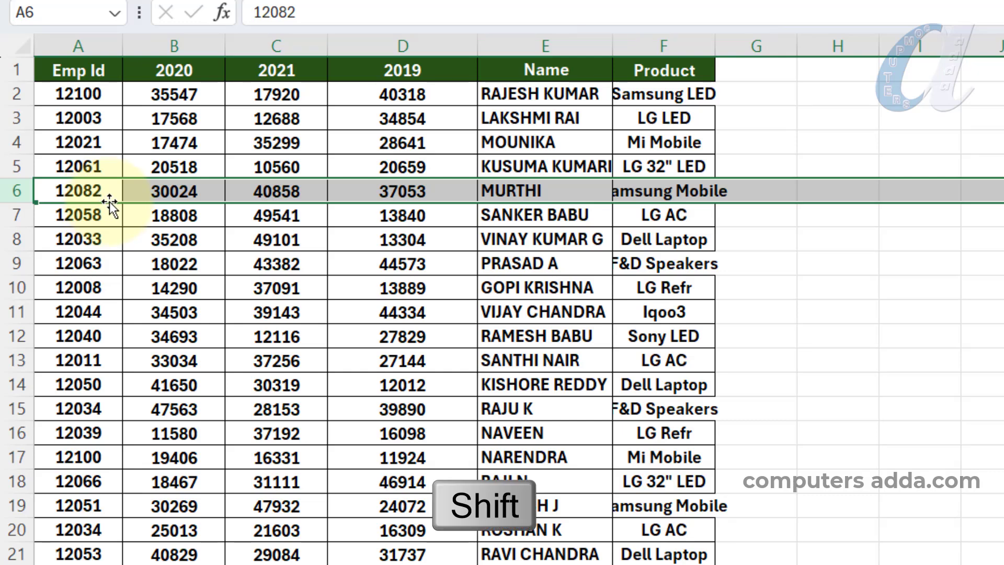
{"action": "left_click_drag", "start_coordinate": [110, 201], "coordinate": [112, 370]}
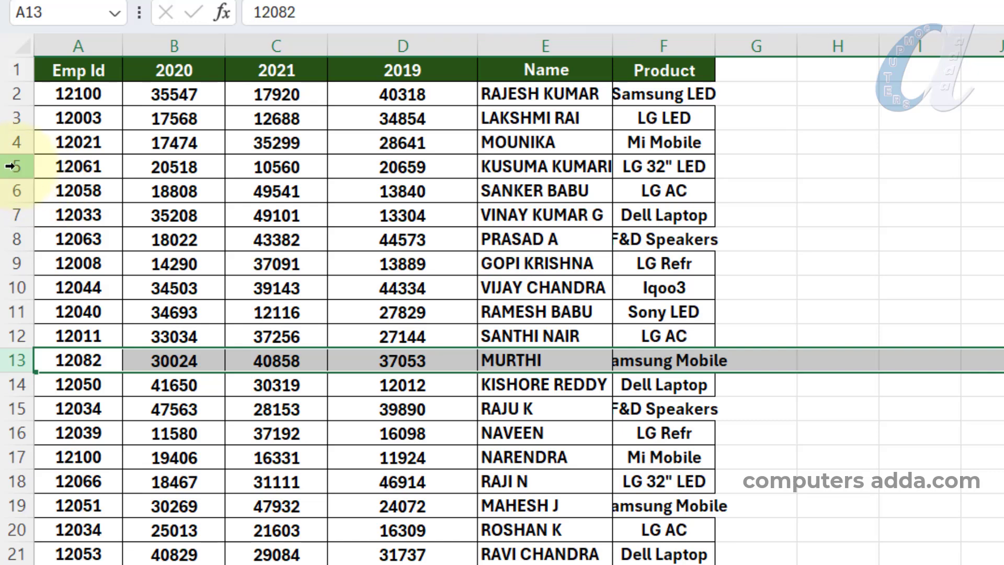
{"action": "left_click_drag", "start_coordinate": [16, 167], "coordinate": [16, 233]}
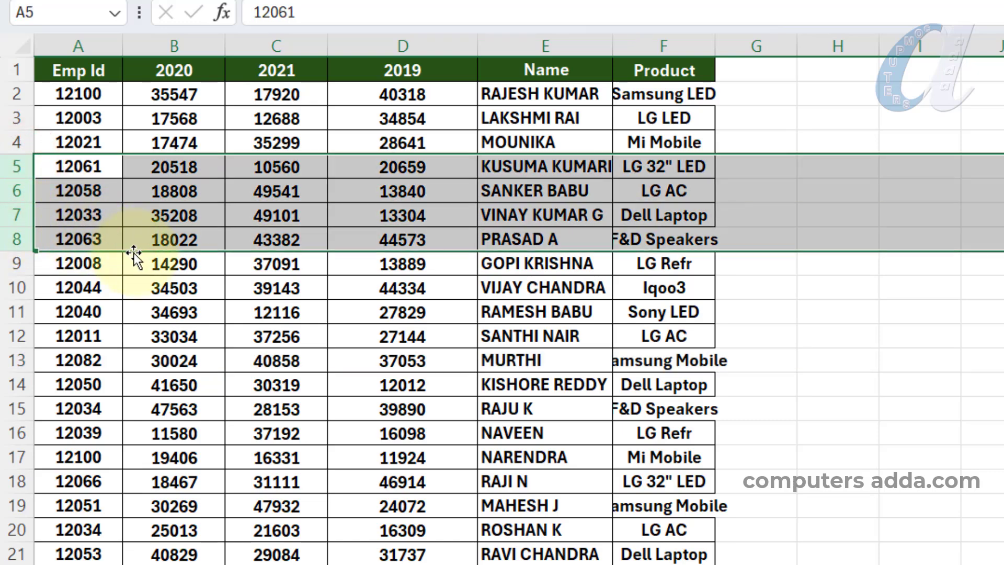
{"action": "left_click_drag", "start_coordinate": [134, 255], "coordinate": [124, 445]}
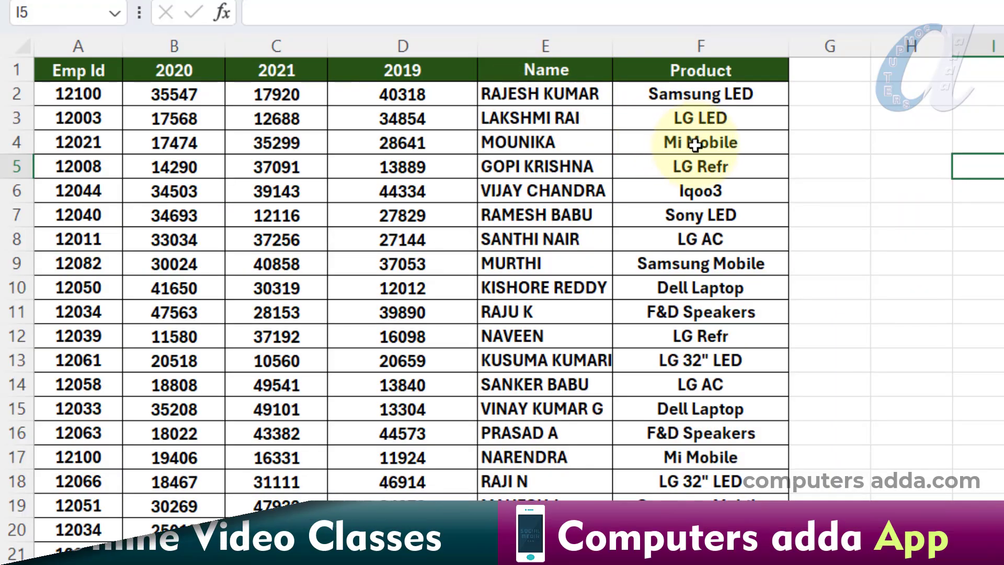
Shift the Product cells F4:F10 down to F9:F15 and the Name cells E2:E4 down to E4:E6, inserting them without overwriting any cells
{"action": "left_click", "coordinate": [701, 144]}
{"action": "left_click_drag", "start_coordinate": [701, 143], "coordinate": [707, 278]}
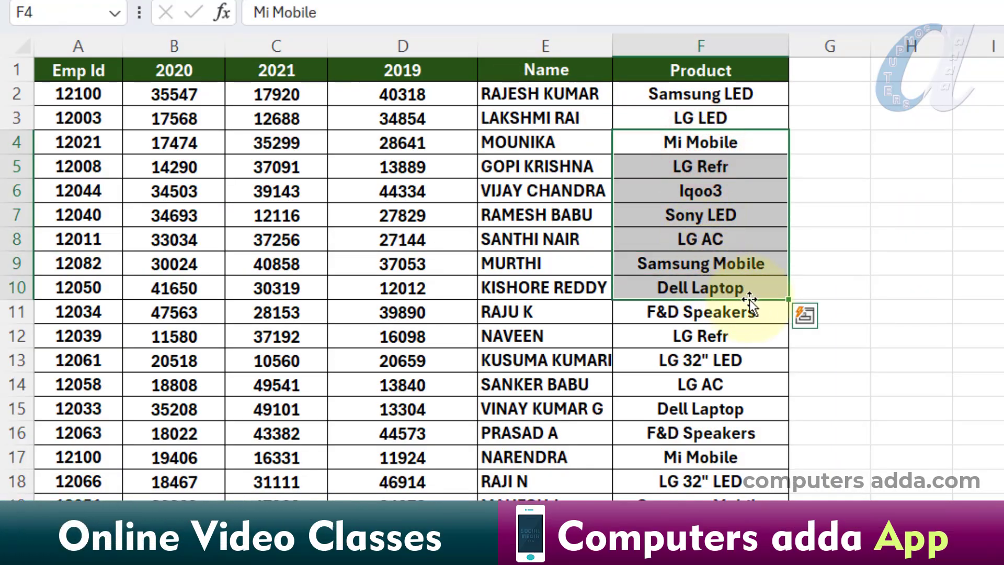
{"action": "left_click_drag", "start_coordinate": [764, 300], "coordinate": [766, 421]}
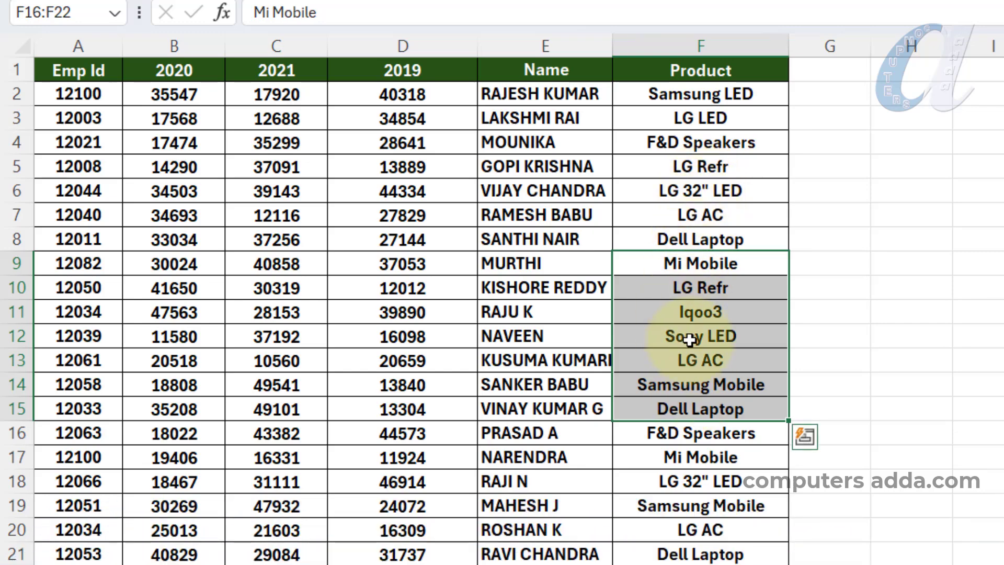
{"action": "left_click_drag", "start_coordinate": [544, 94], "coordinate": [589, 209]}
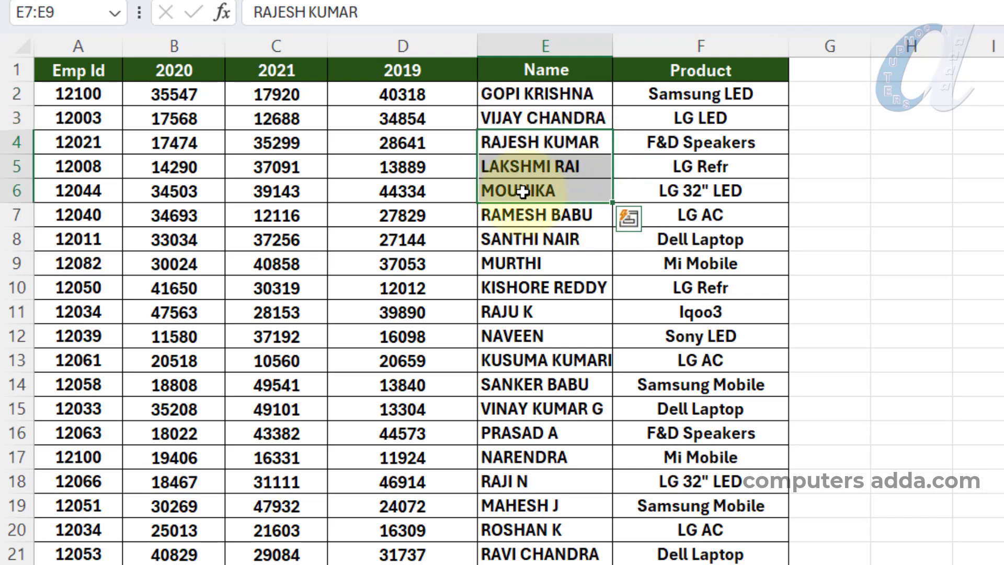
{"action": "left_click", "coordinate": [539, 166]}
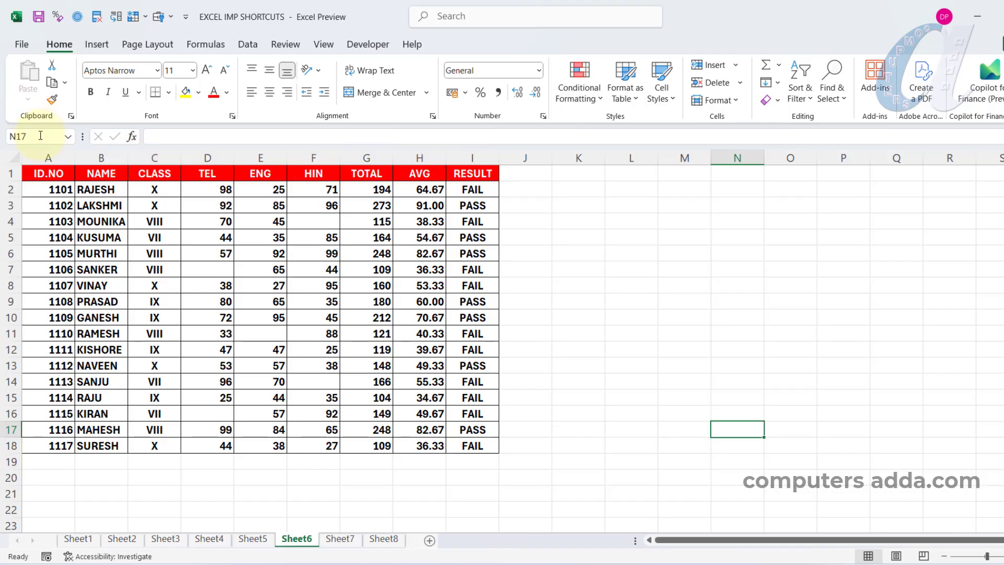
Go directly to cell J120 on Sheet6 from K7 by its cell reference, then return to A1
{"action": "left_click", "coordinate": [589, 265]}
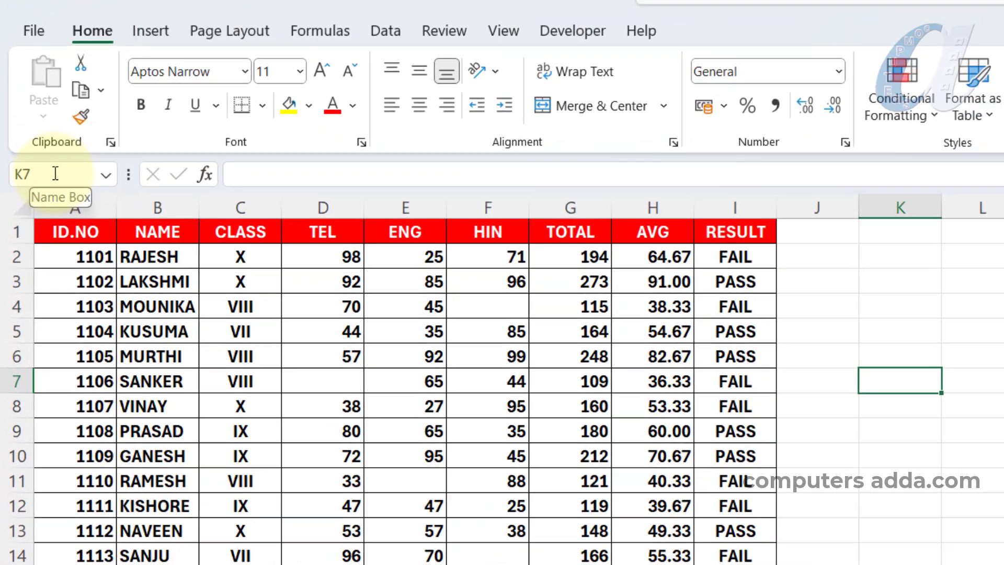
{"action": "left_click", "coordinate": [36, 136]}
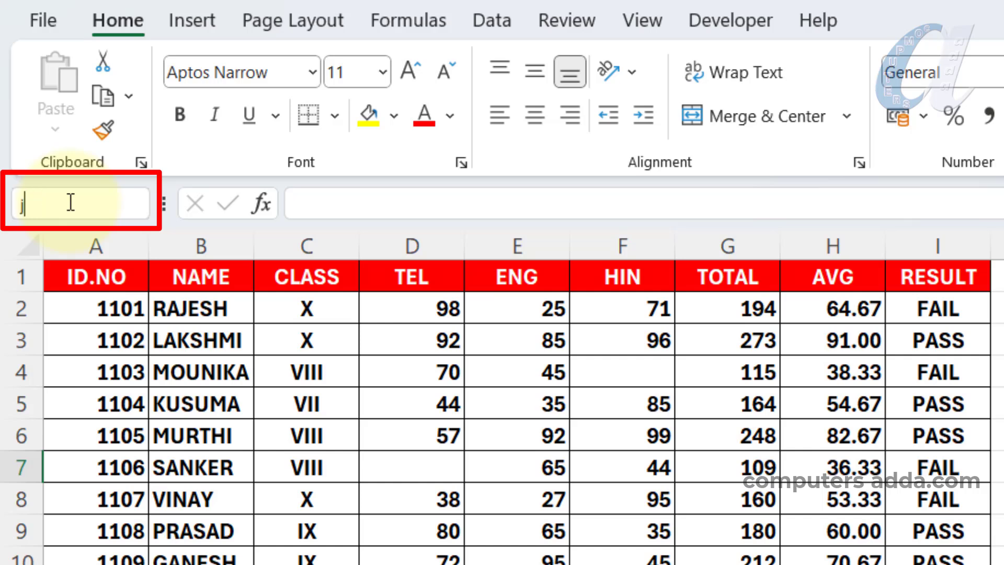
{"action": "type", "text": "j120"}
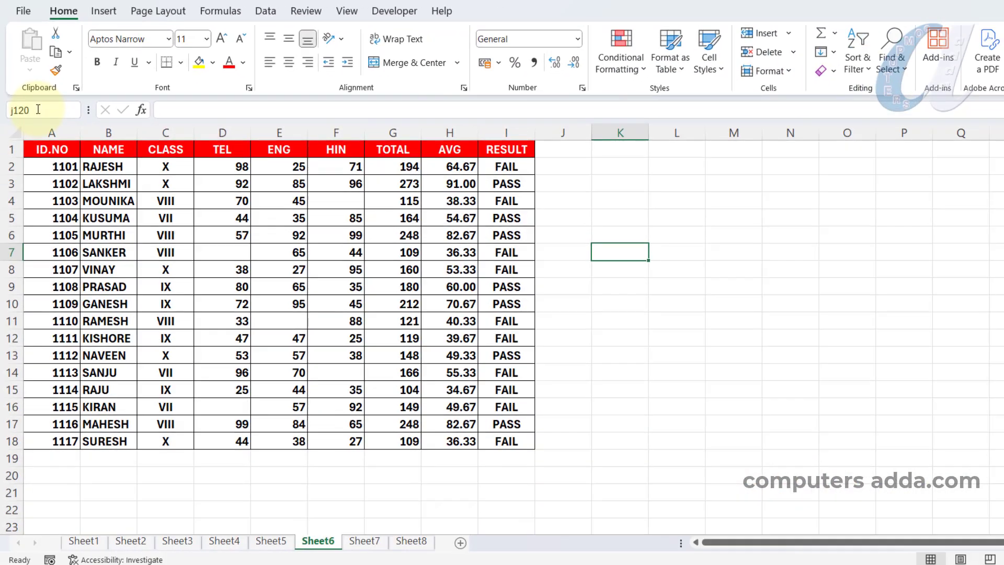
{"action": "key", "text": "Return"}
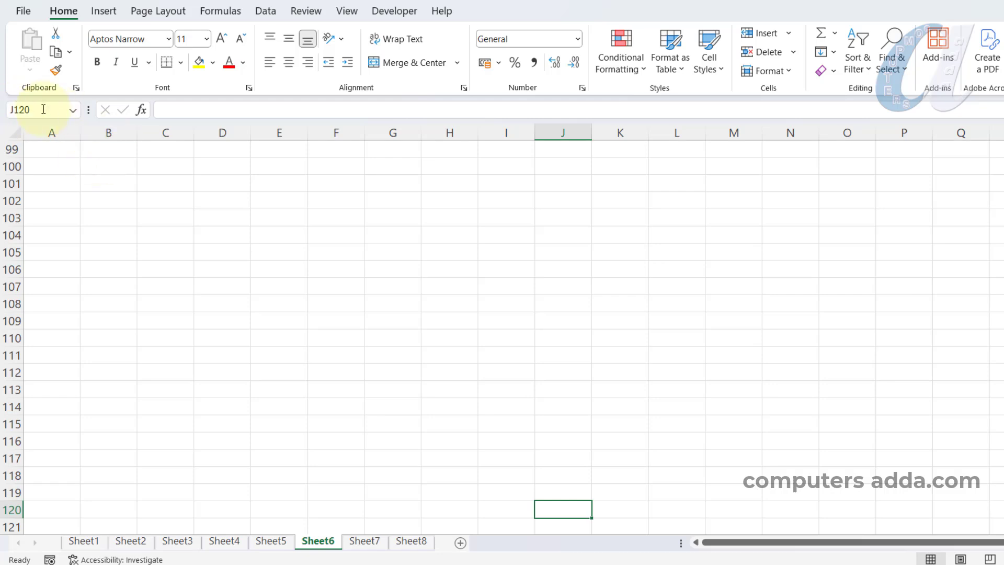
{"action": "left_click", "coordinate": [40, 110]}
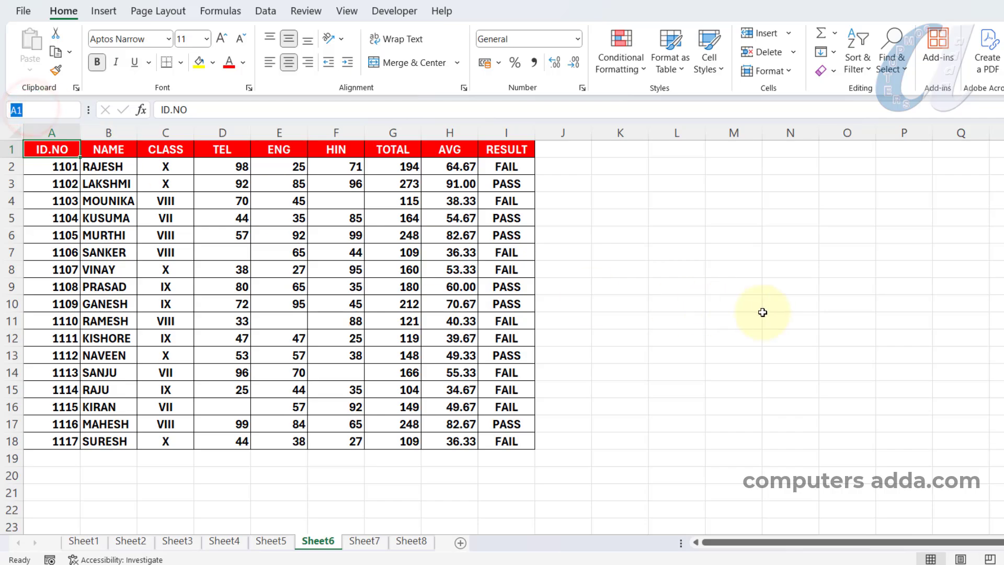
Select cell N11, go directly to cell A27 by its reference, and return to A1
{"action": "left_click", "coordinate": [780, 315]}
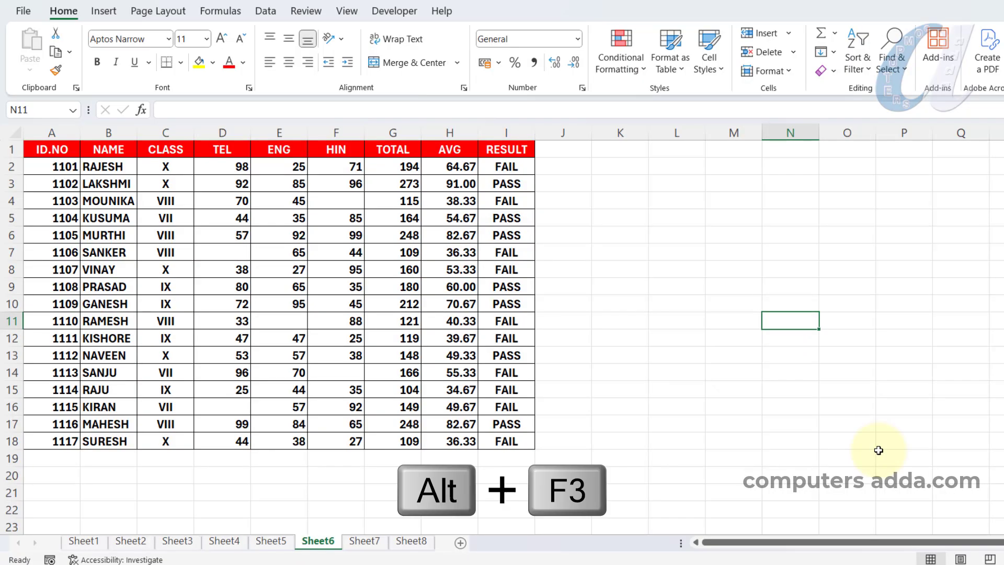
{"action": "key", "text": "alt+F3"}
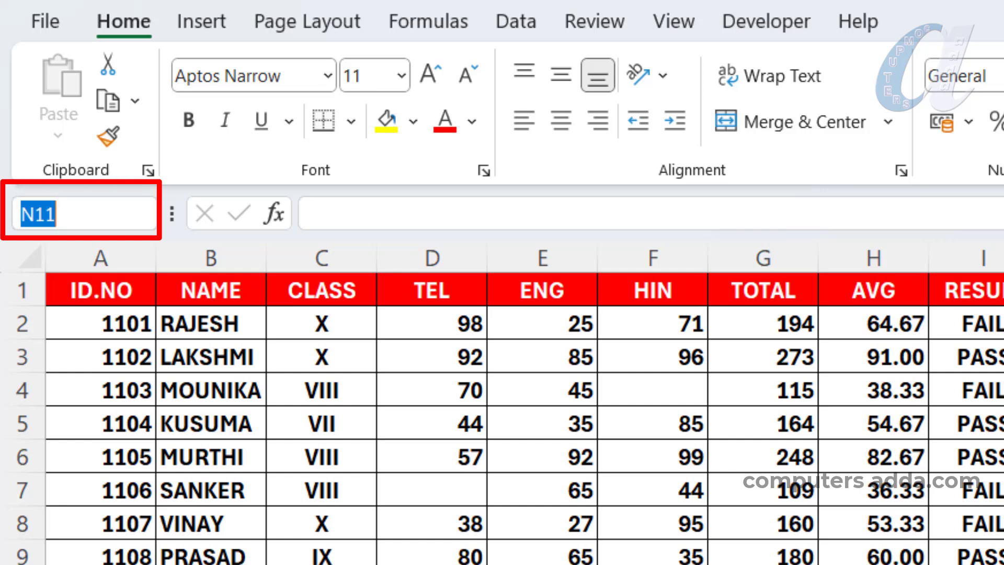
{"action": "type", "text": "a27"}
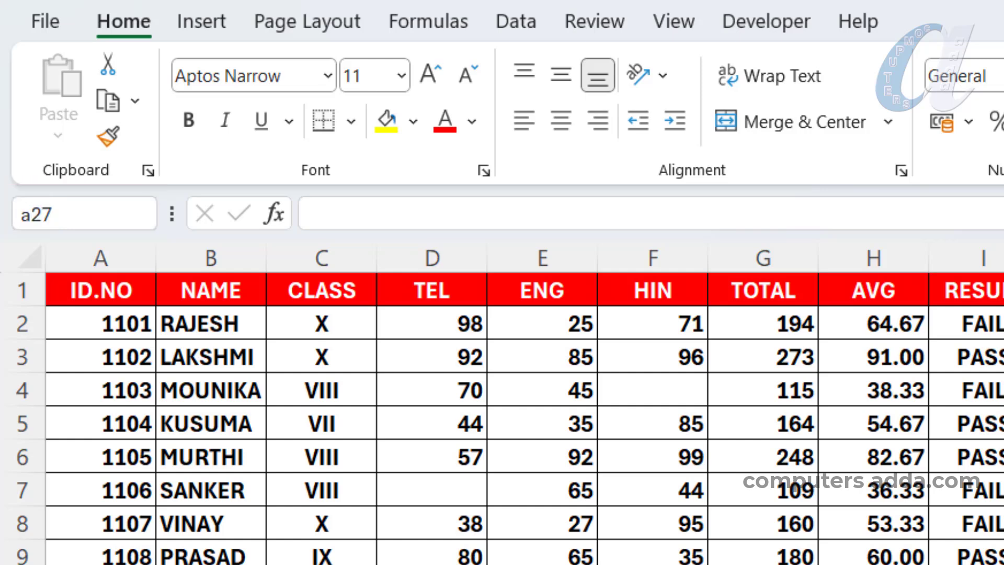
{"action": "key", "text": "Return"}
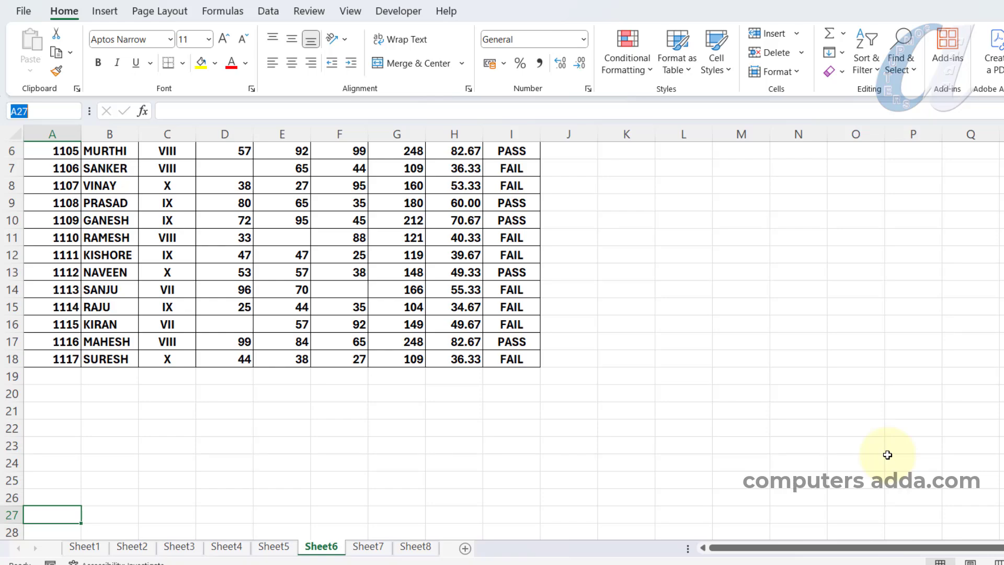
{"action": "type", "text": "a1"}
{"action": "key", "text": "Return"}
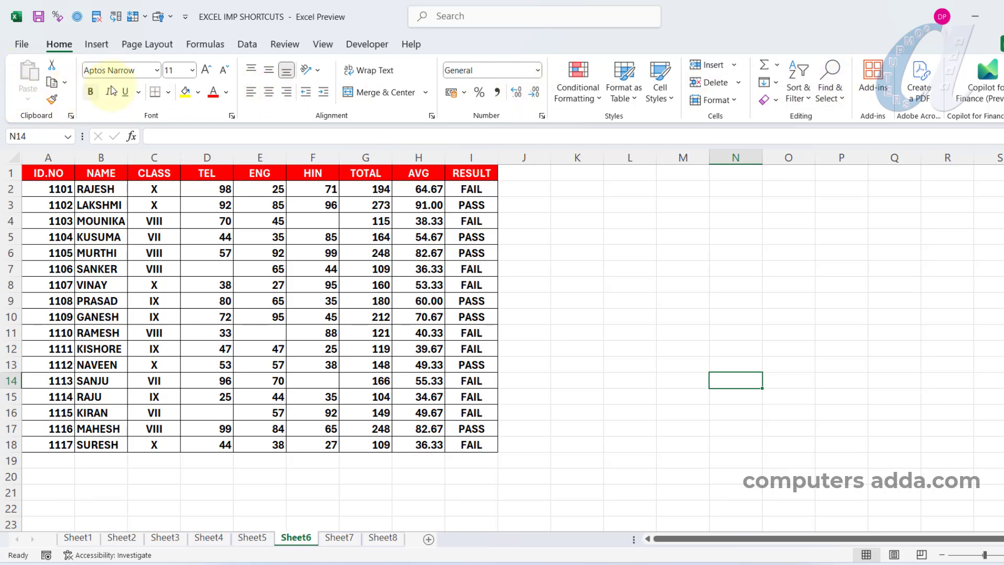
Collapse and restore the ribbon commands twice, selecting cell M11 in between
{"action": "double_click", "coordinate": [247, 45]}
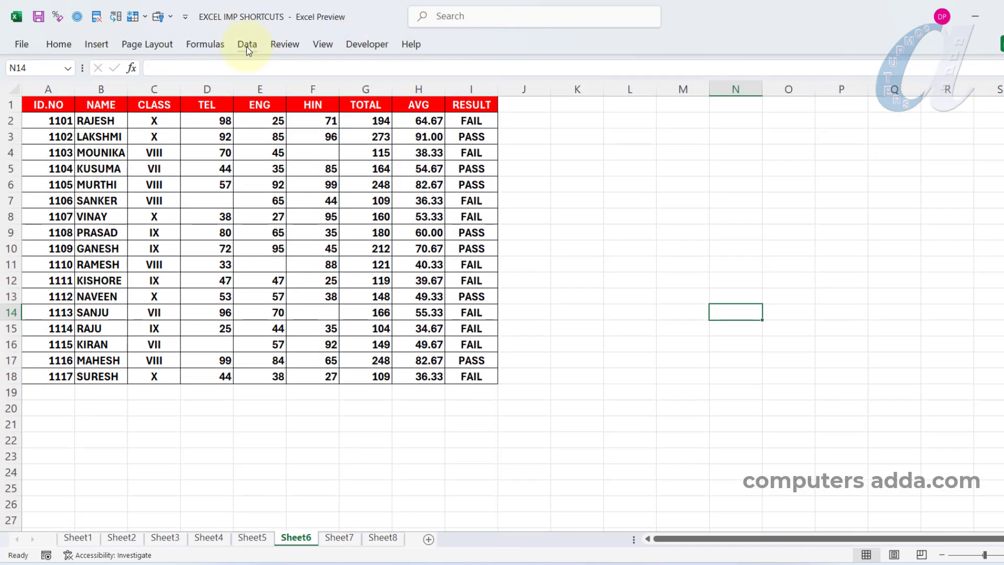
{"action": "double_click", "coordinate": [247, 45]}
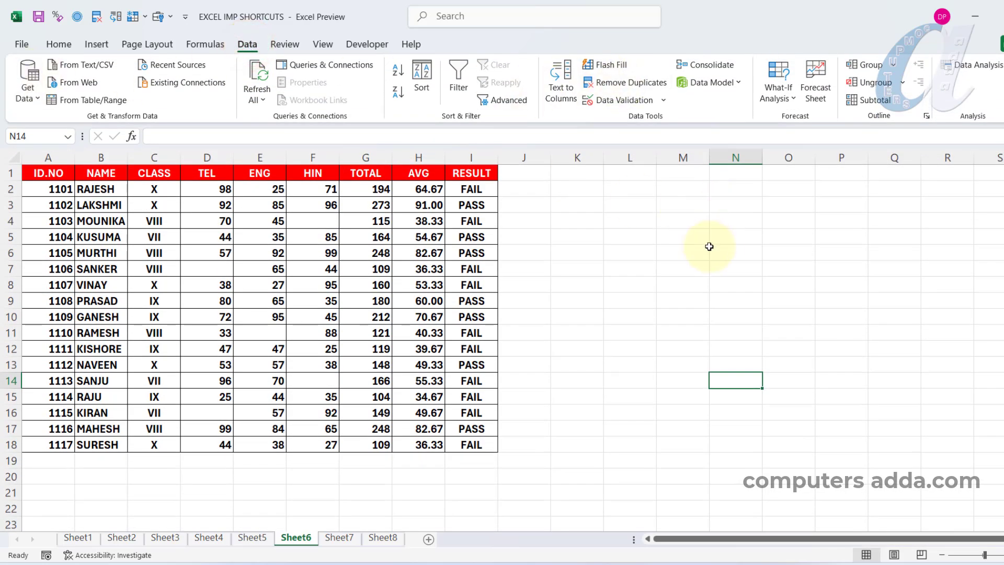
{"action": "left_click", "coordinate": [683, 334]}
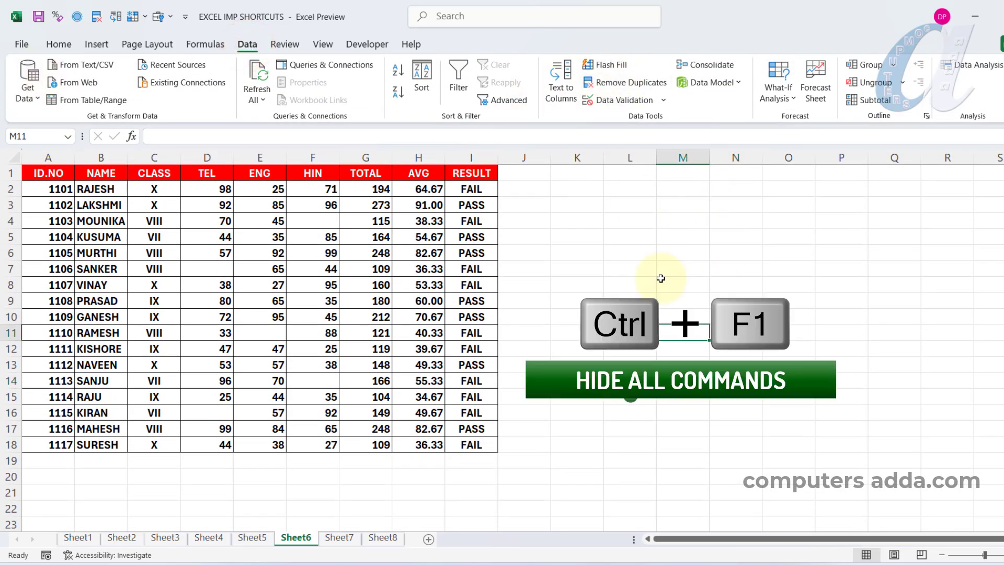
{"action": "key", "text": "ctrl+F1"}
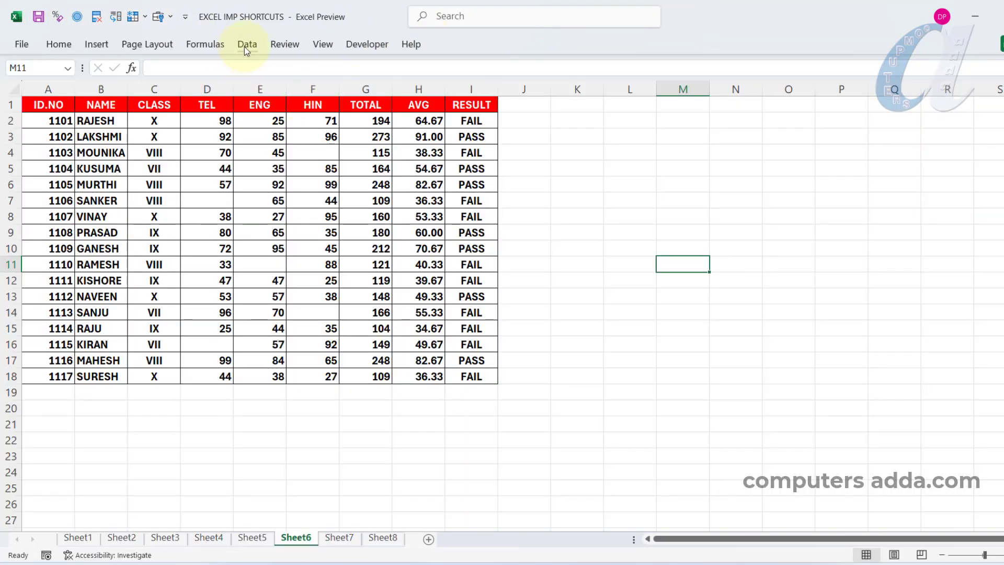
{"action": "double_click", "coordinate": [246, 44]}
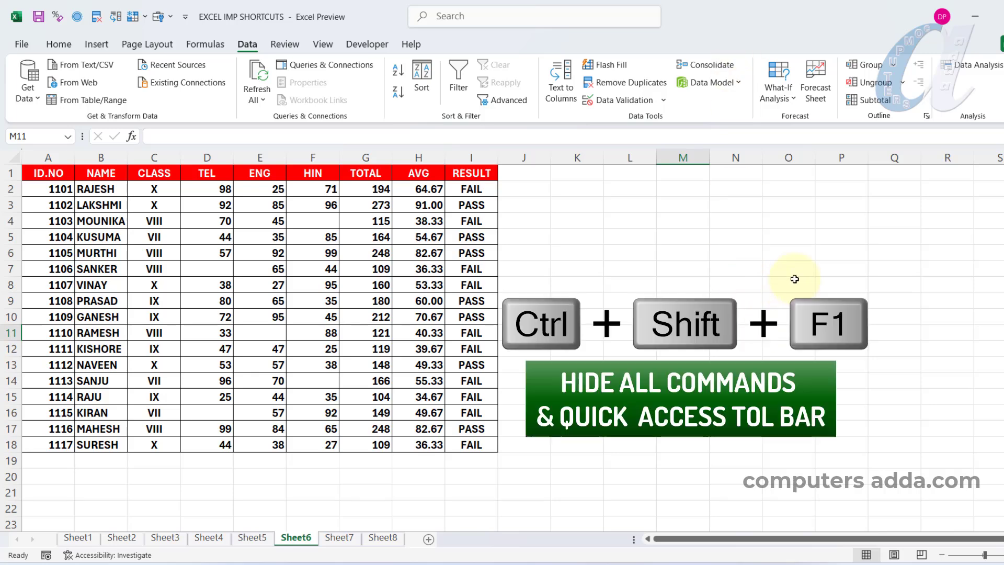
Hide the whole ribbon together with the Quick Access Toolbar, and turn off the Formula Bar
{"action": "key", "text": "ctrl+shift+F1"}
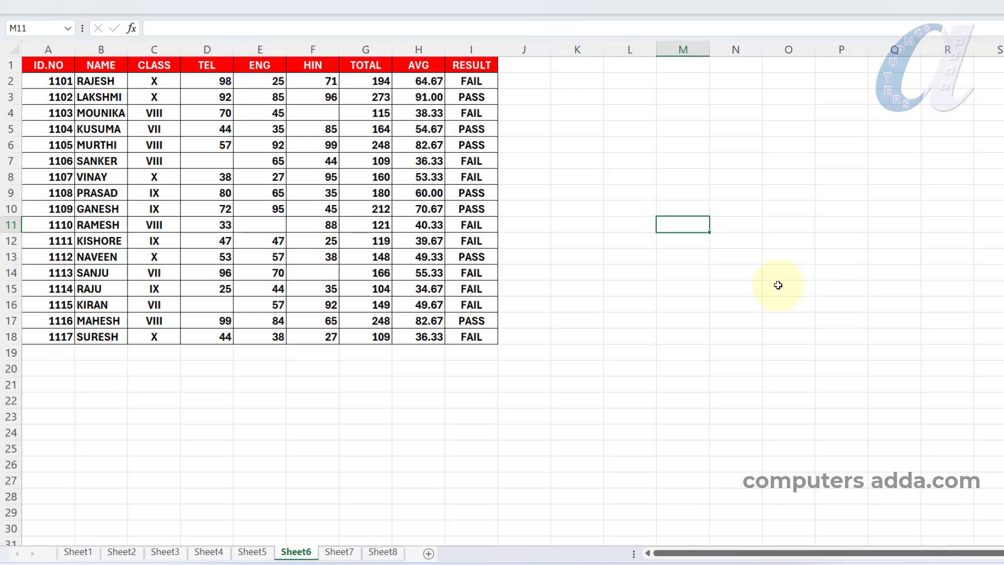
{"action": "key", "text": "alt"}
{"action": "key", "text": "w"}
{"action": "key", "text": "v"}
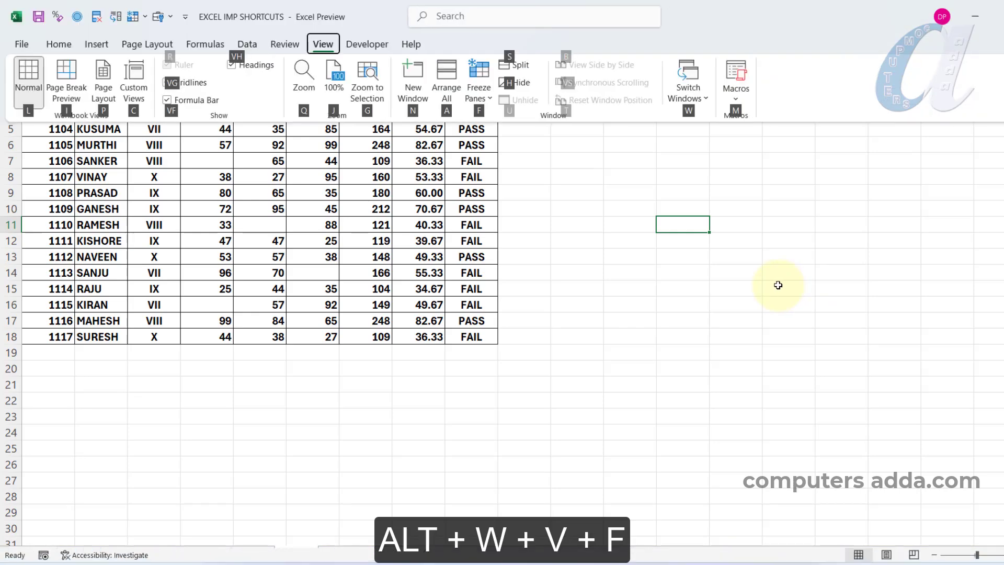
{"action": "key", "text": "f"}
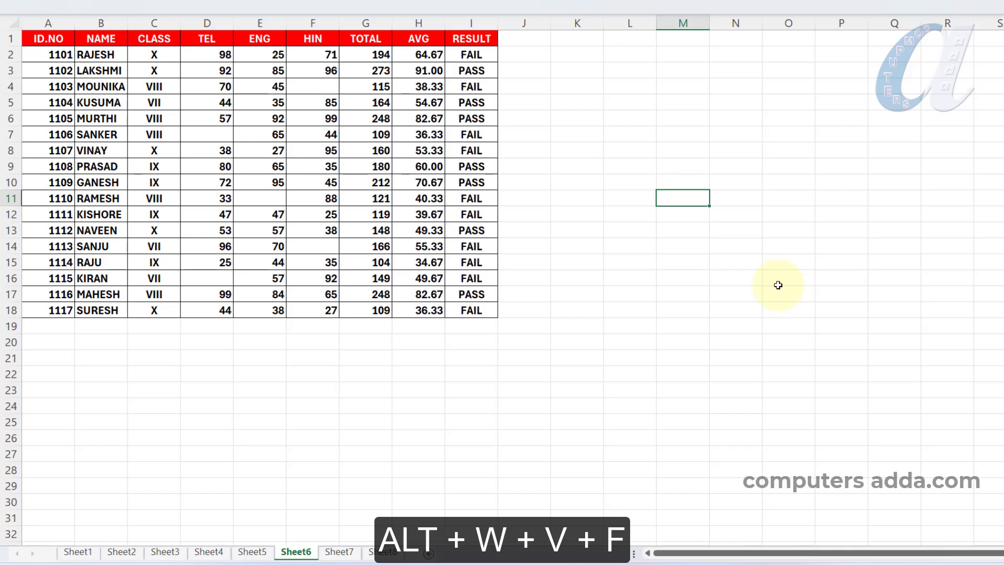
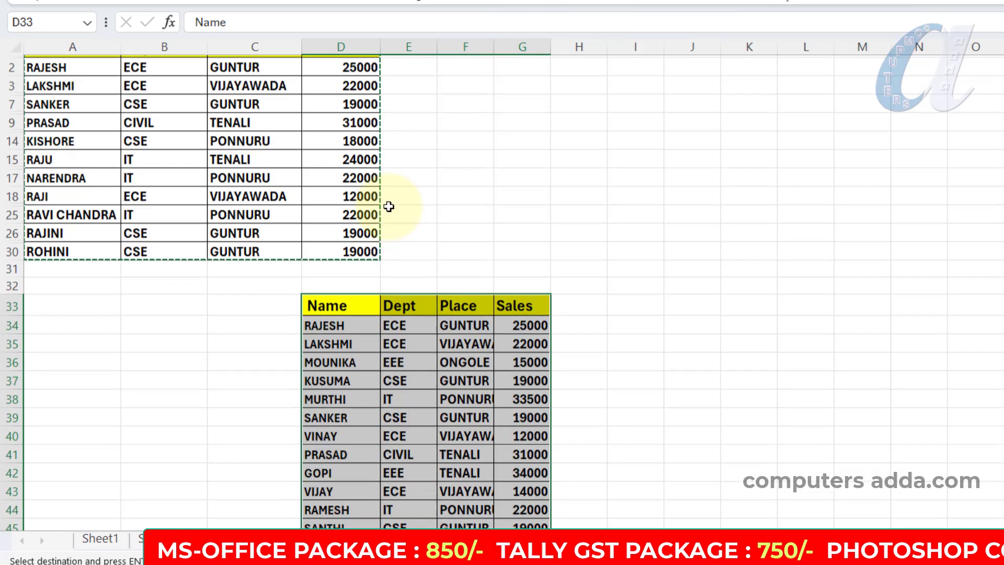
Undo the paste at D33 and cancel the pending copy of the filtered table
{"action": "key", "text": "ctrl+z"}
{"action": "left_click", "coordinate": [538, 227]}
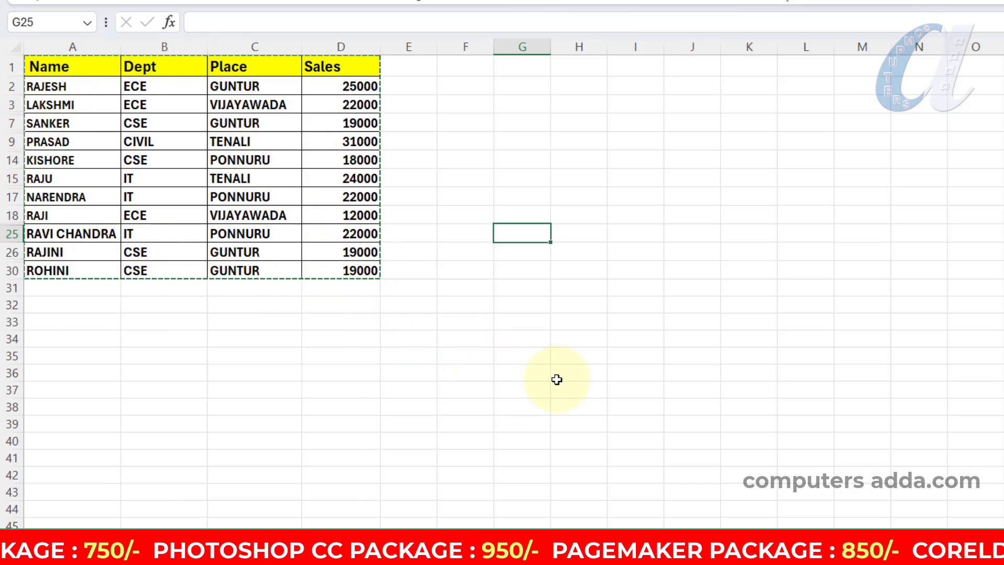
{"action": "left_click", "coordinate": [402, 328]}
{"action": "key", "text": "Escape"}
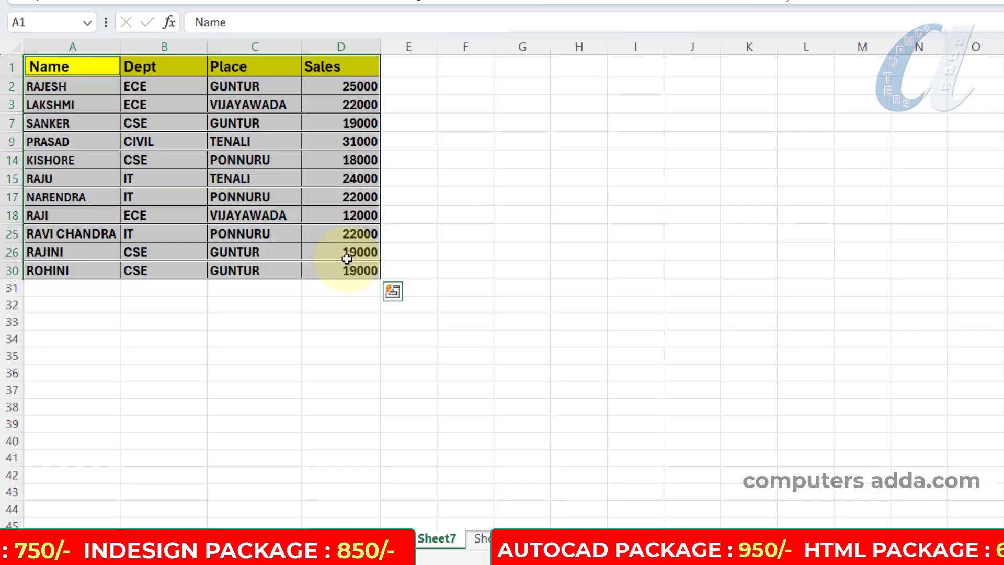
Copy only the visible cells of the filtered table in A1:D30, paste them at F31, and autofit columns F to I
{"action": "key", "text": "ctrl+c"}
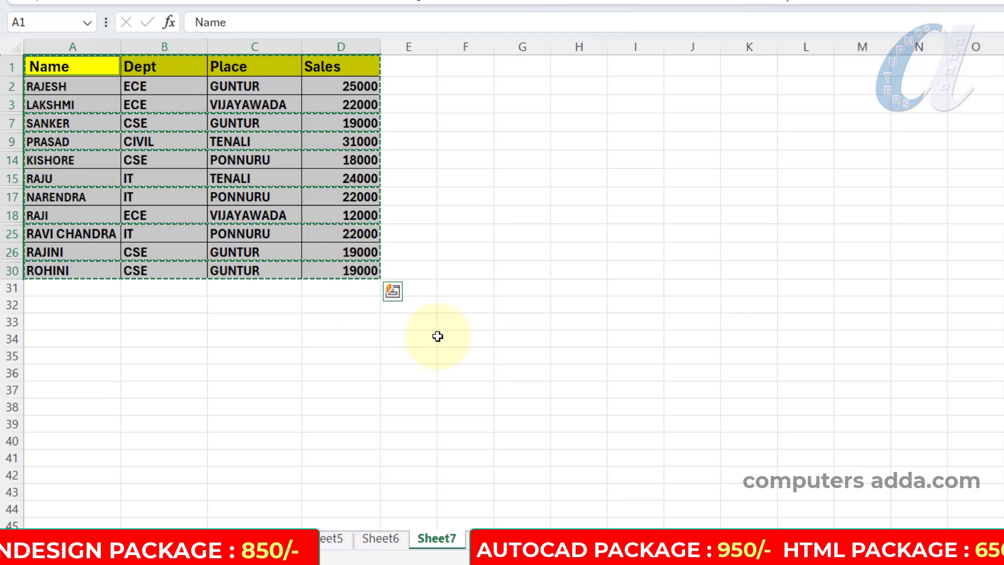
{"action": "left_click", "coordinate": [471, 288]}
{"action": "key", "text": "ctrl+v"}
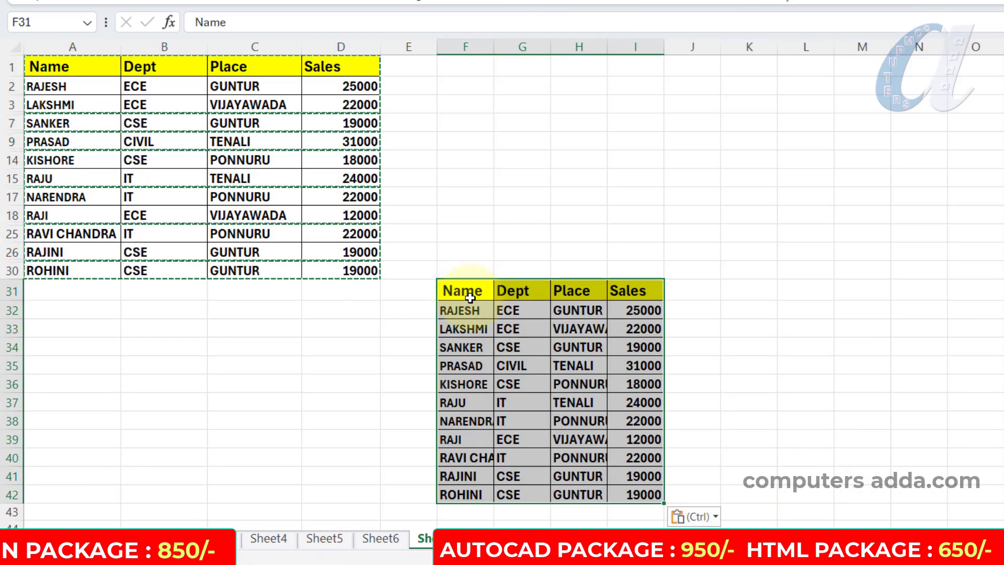
{"action": "left_click_drag", "start_coordinate": [466, 47], "coordinate": [610, 47]}
{"action": "double_click", "coordinate": [610, 47]}
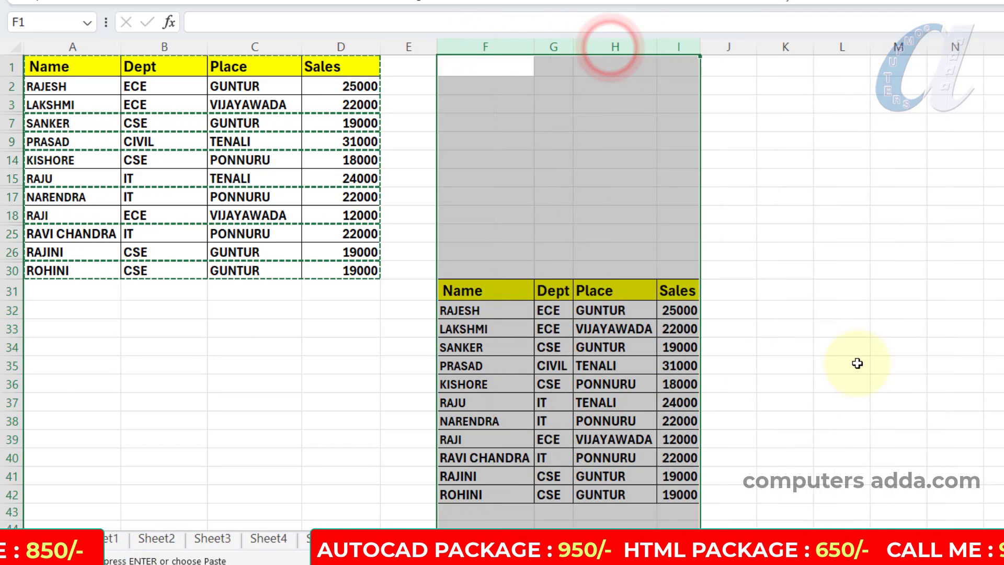
{"action": "left_click", "coordinate": [569, 201]}
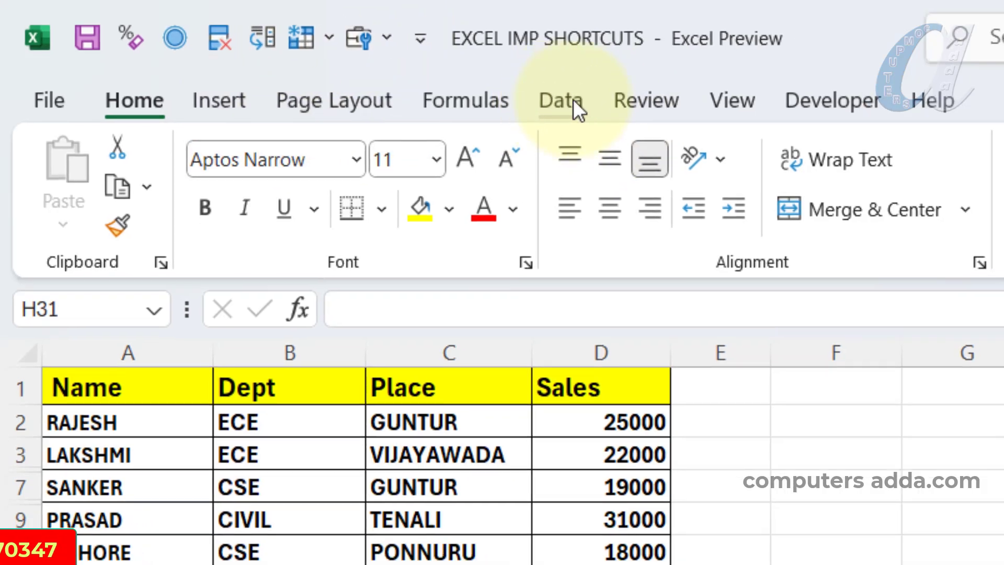
Add the Filter command to the Quick Access Toolbar and remove it again
{"action": "left_click", "coordinate": [572, 105]}
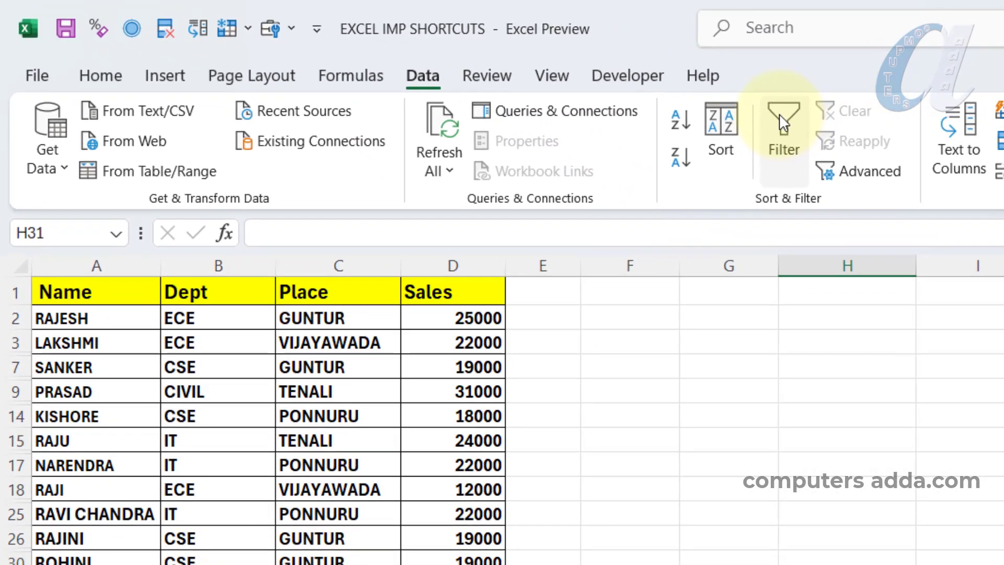
{"action": "right_click", "coordinate": [780, 114]}
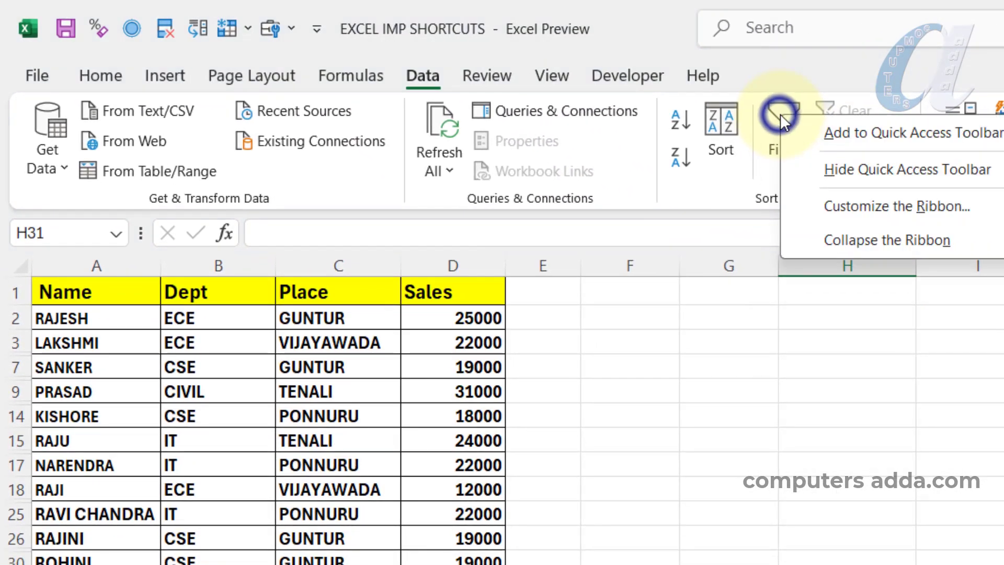
{"action": "left_click", "coordinate": [866, 134]}
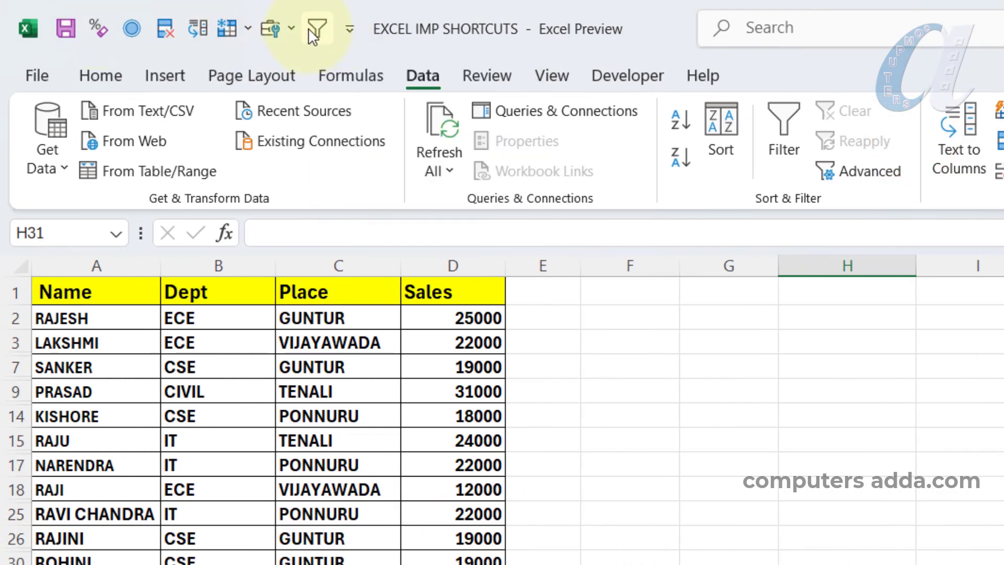
{"action": "right_click", "coordinate": [313, 24]}
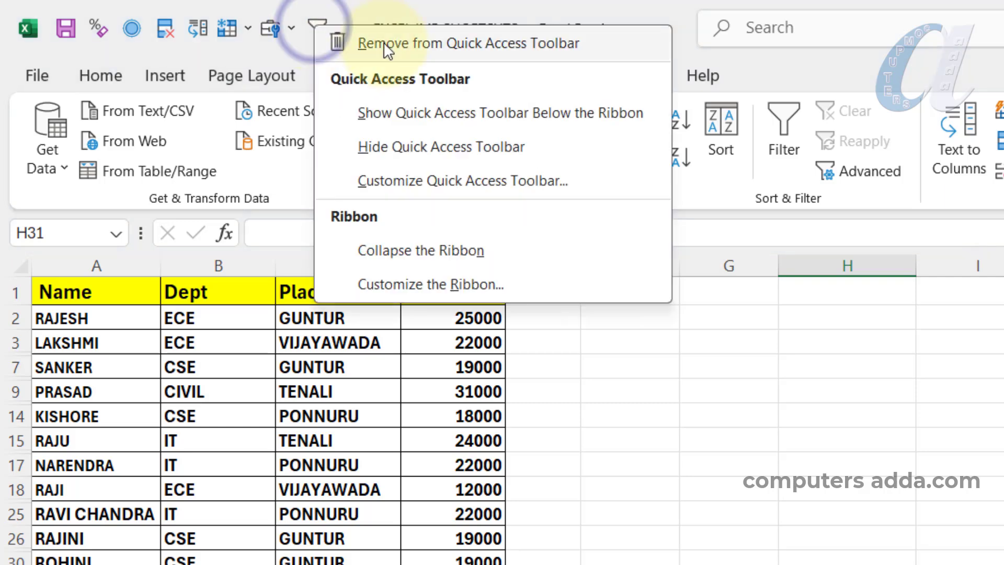
{"action": "left_click", "coordinate": [472, 45]}
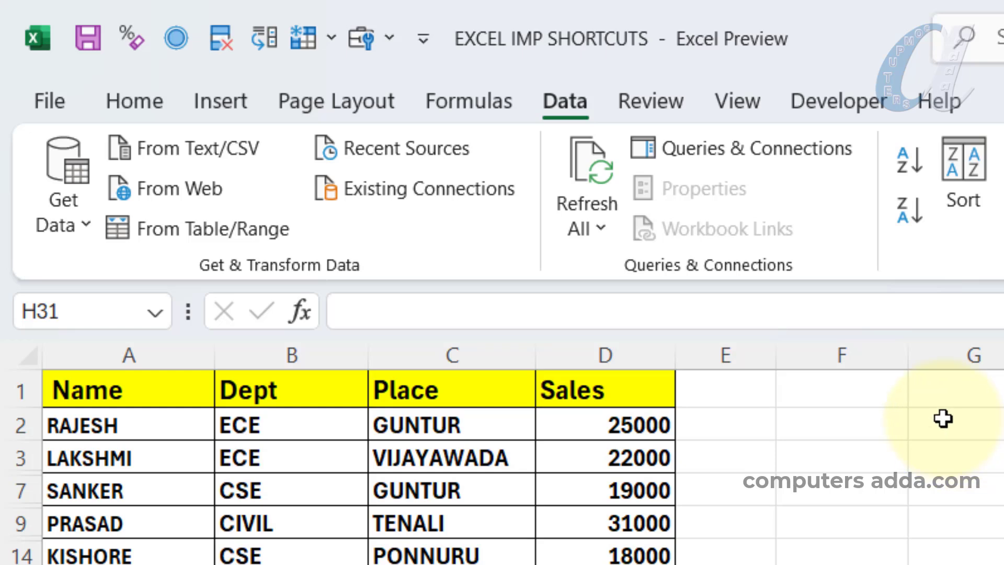
{"action": "key", "text": "alt"}
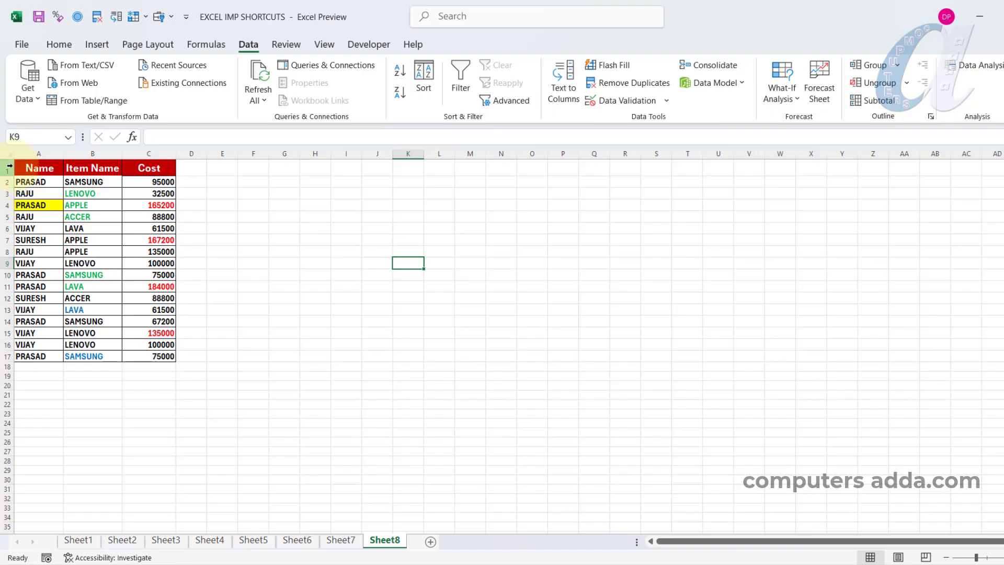
Copy the table in A1:C17 on Sheet8, paste it at G18, and bring up its paste options
{"action": "left_click_drag", "start_coordinate": [24, 168], "coordinate": [148, 358]}
{"action": "key", "text": "ctrl+c"}
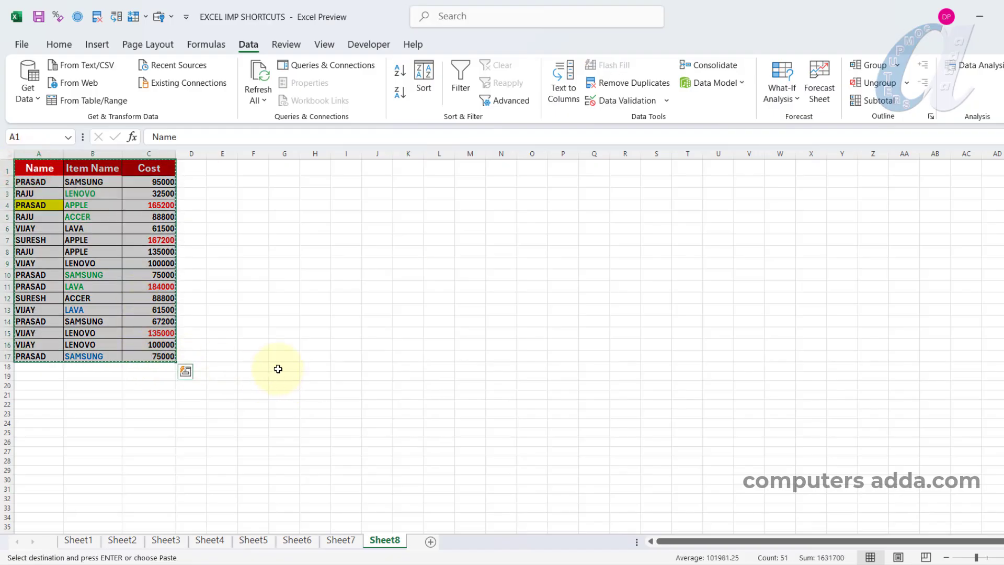
{"action": "left_click", "coordinate": [278, 368]}
{"action": "key", "text": "ctrl+v"}
{"action": "key", "text": "ctrl"}
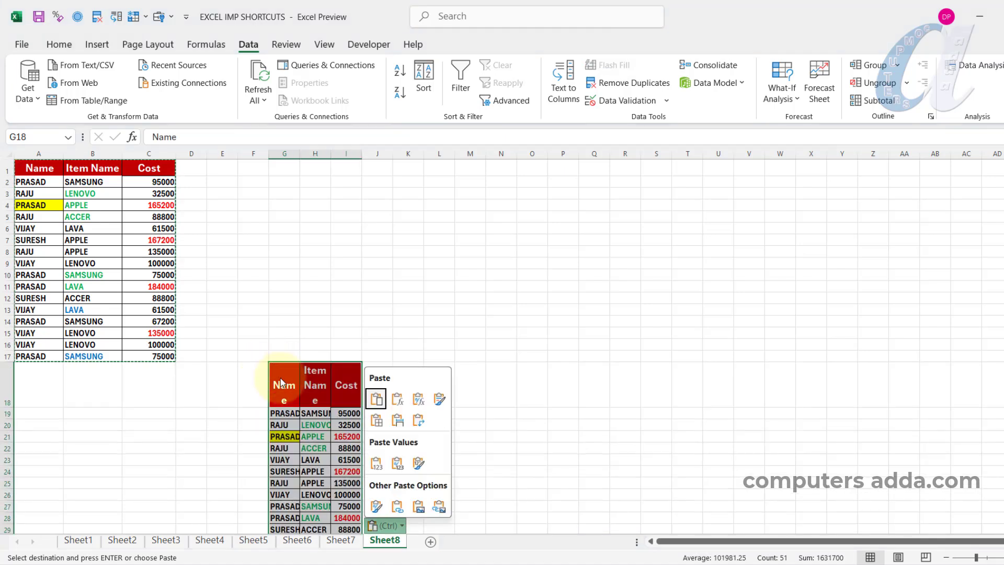
{"action": "key", "text": "ctrl"}
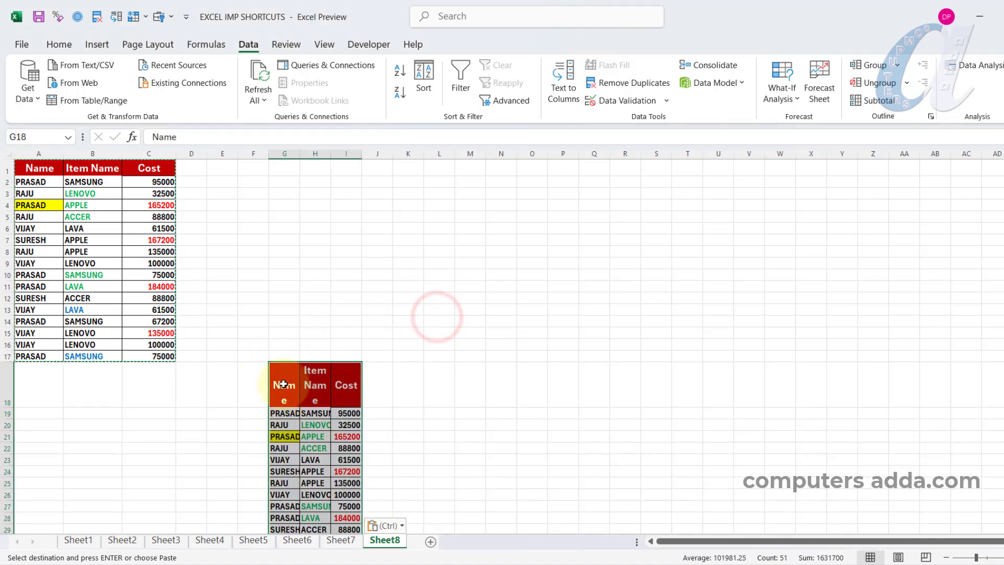
Copy the table in A1:C17 and paste it at F19, keeping the source column widths
{"action": "left_click_drag", "start_coordinate": [39, 167], "coordinate": [149, 361]}
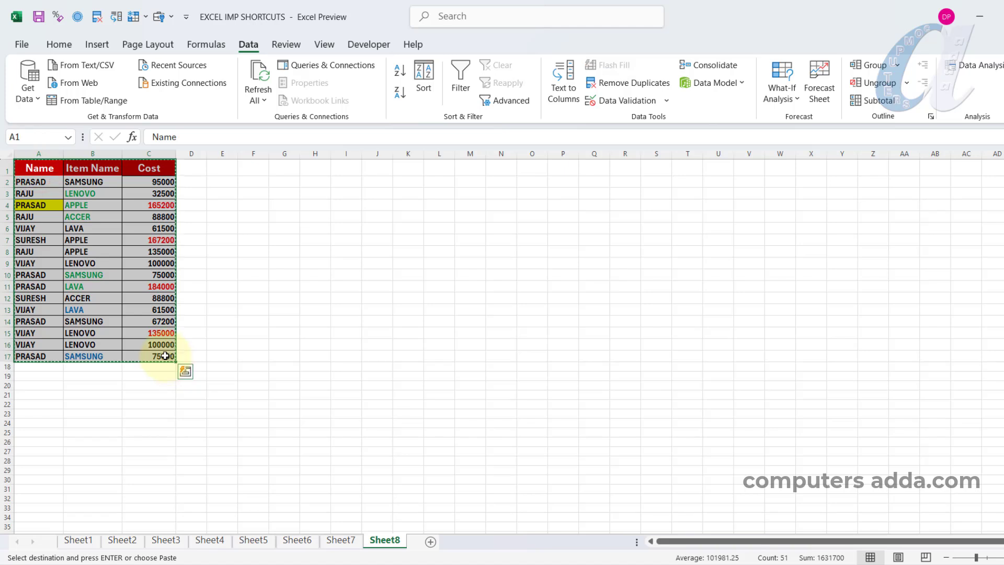
{"action": "left_click", "coordinate": [249, 377]}
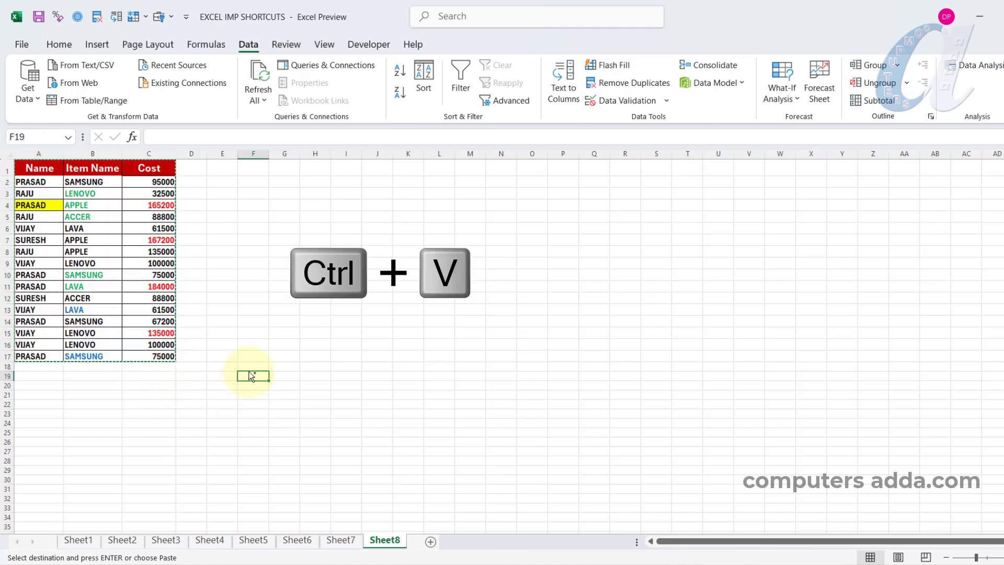
{"action": "key", "text": "ctrl+v"}
{"action": "key", "text": "ctrl"}
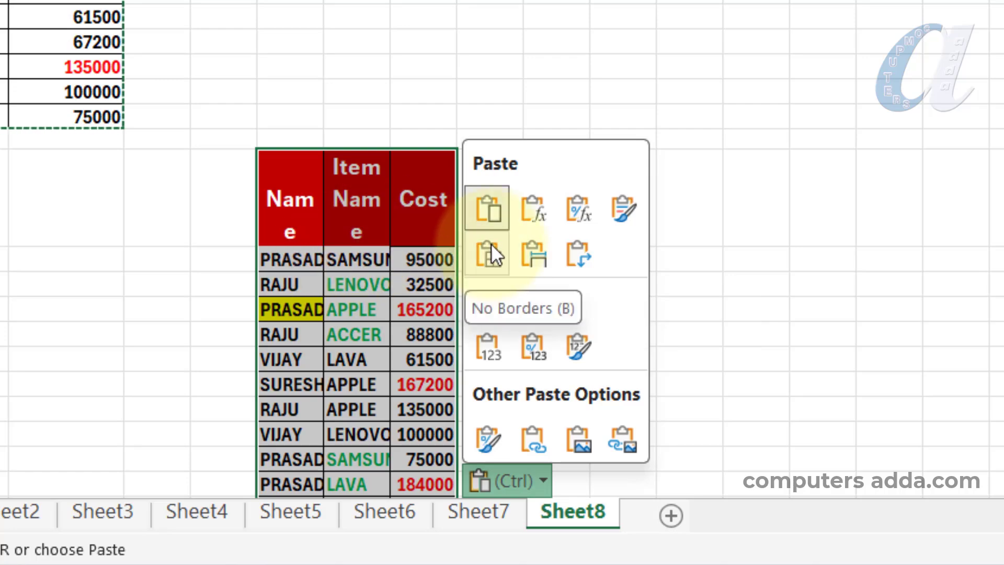
{"action": "key", "text": "w"}
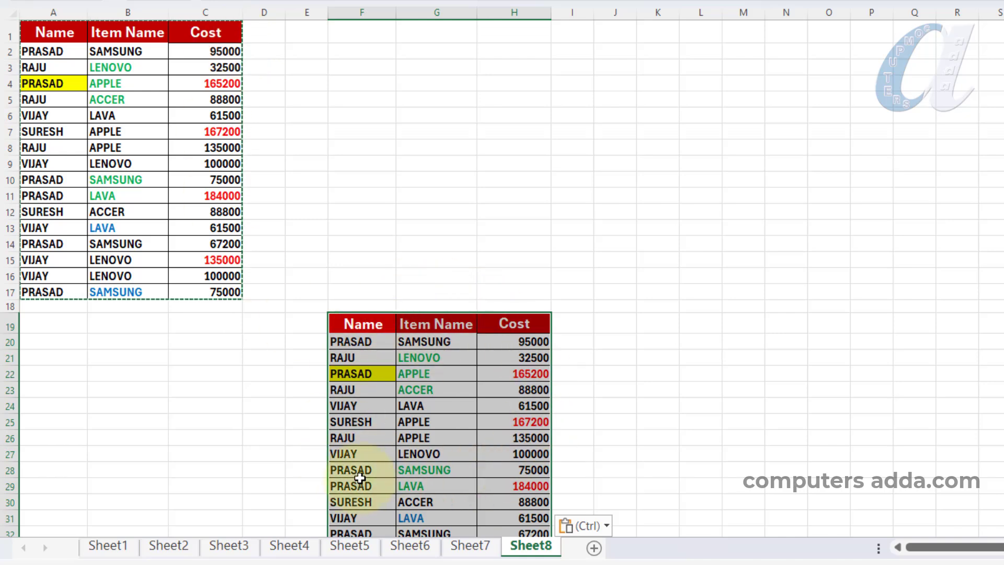
{"action": "left_click", "coordinate": [264, 454]}
Paste a copy of the A1:C17 table at O4 as a linked picture and move it to about columns J to O
{"action": "left_click_drag", "start_coordinate": [55, 32], "coordinate": [204, 285]}
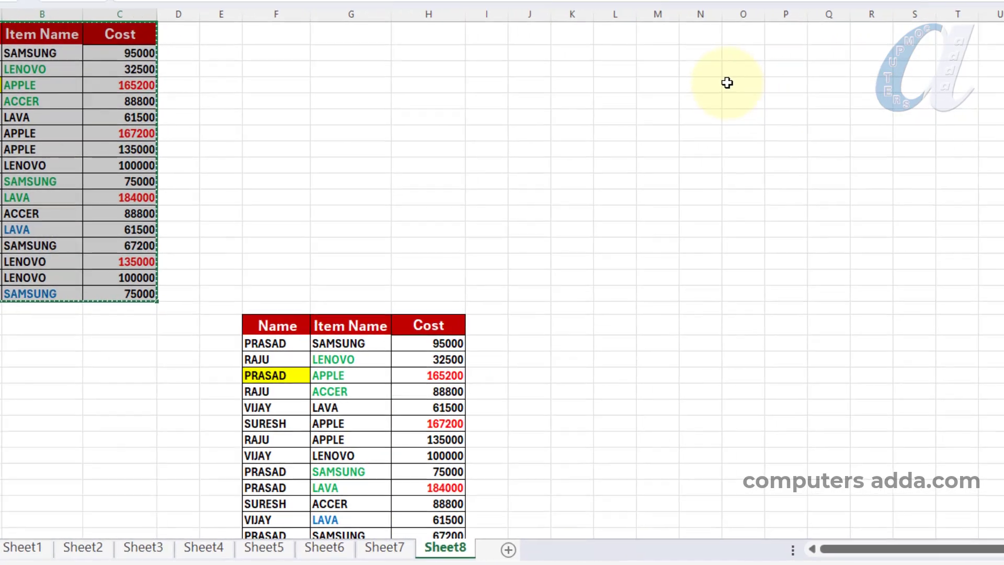
{"action": "left_click", "coordinate": [813, 80]}
{"action": "key", "text": "ctrl+v"}
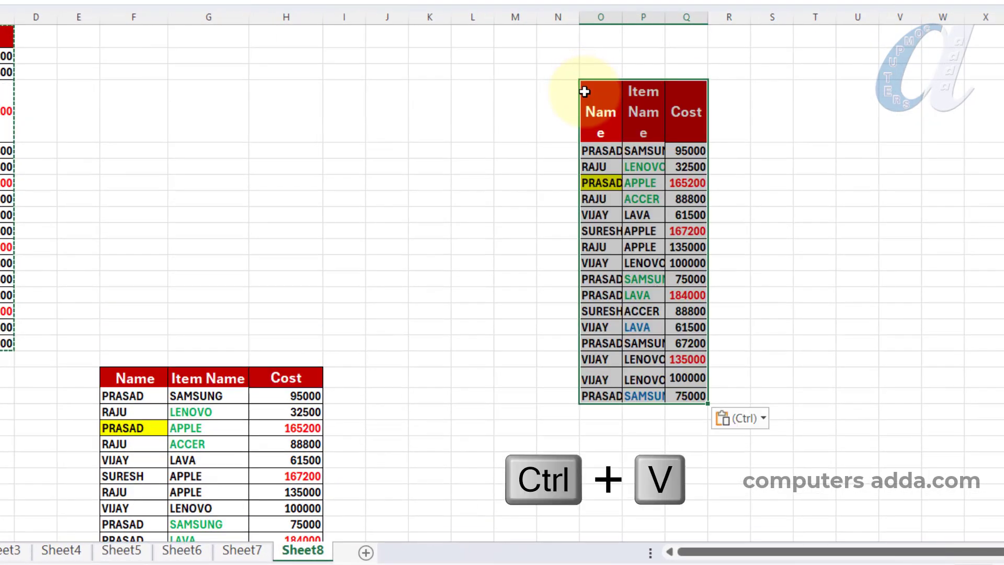
{"action": "key", "text": "ctrl"}
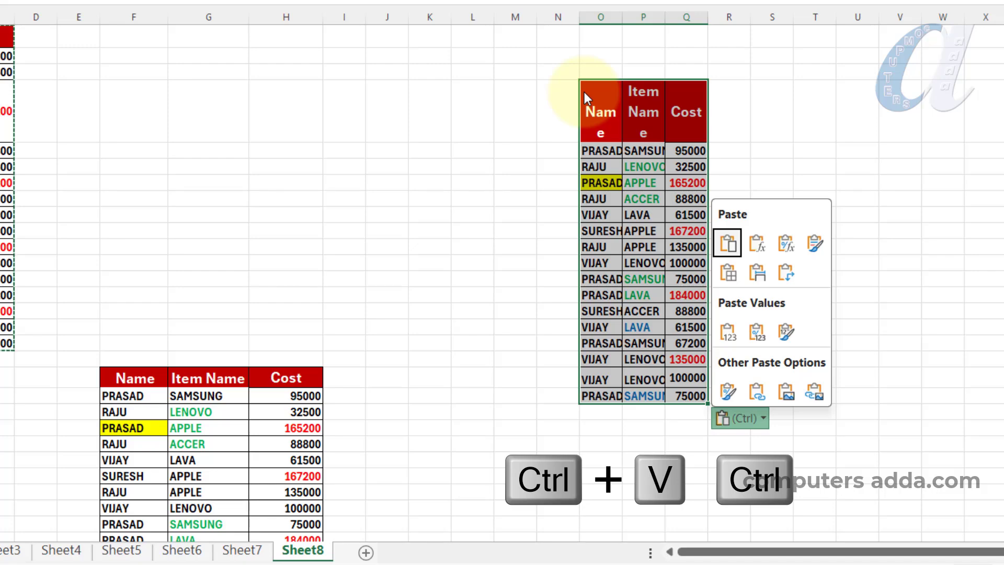
{"action": "key", "text": "i"}
{"action": "left_click_drag", "start_coordinate": [587, 96], "coordinate": [452, 182]}
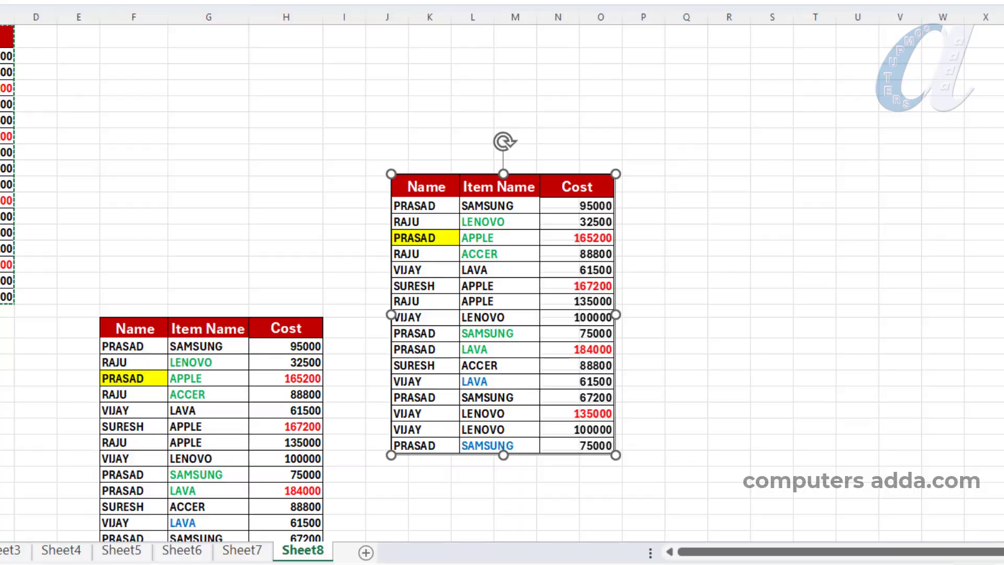
{"action": "left_click", "coordinate": [189, 142]}
Copy the table in A1:C17, paste it at S6, and open its paste options
{"action": "left_click_drag", "start_coordinate": [61, 75], "coordinate": [223, 339]}
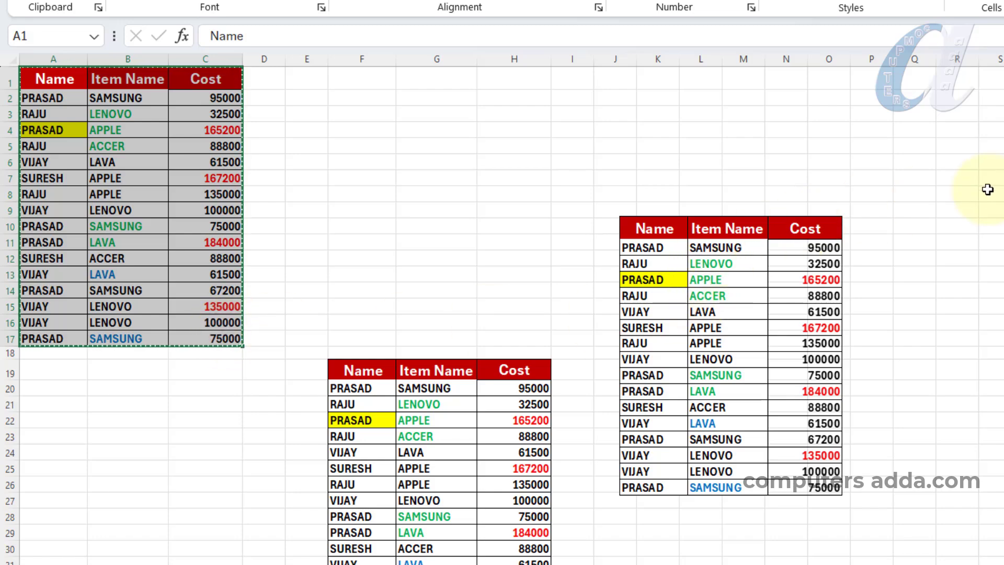
{"action": "left_click", "coordinate": [993, 162]}
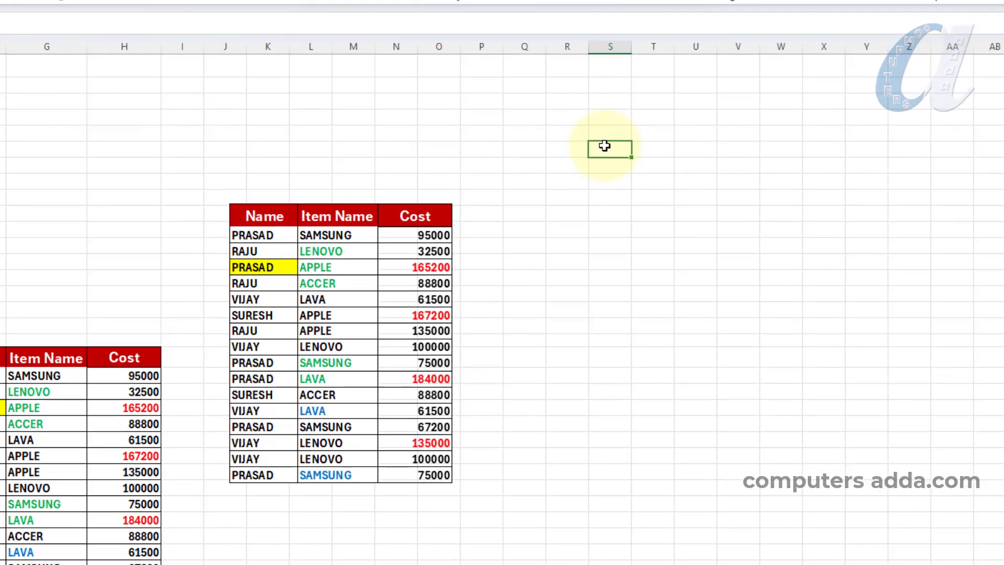
{"action": "key", "text": "ctrl+v"}
{"action": "key", "text": "ctrl"}
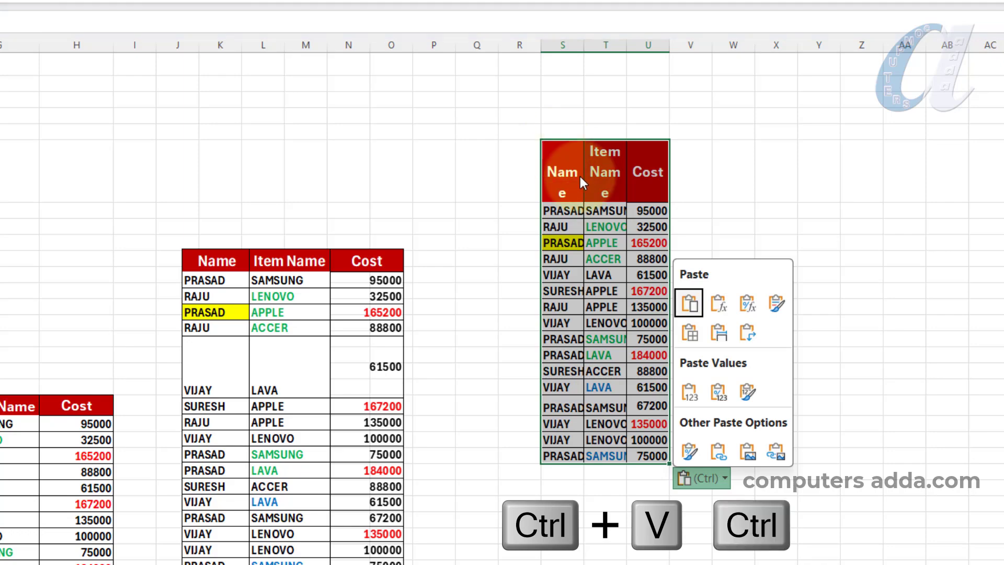